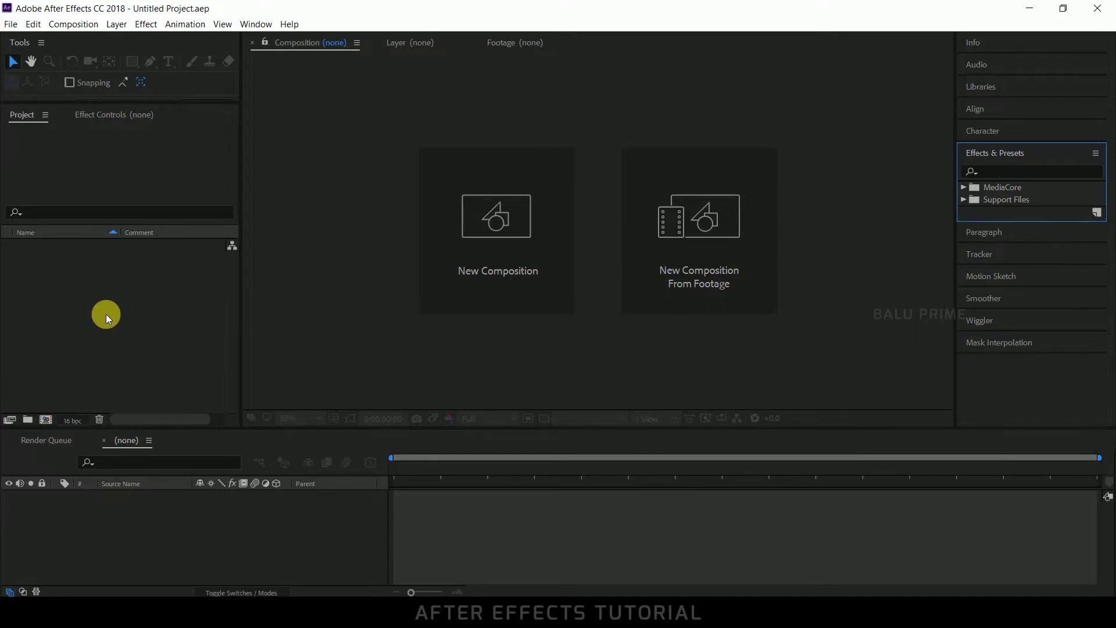
Create Comp 1 from the HDTV 1080 24 preset: 1920×1080, 24 fps, 0:00:05:05 long.
{"action": "left_click", "coordinate": [73, 25]}
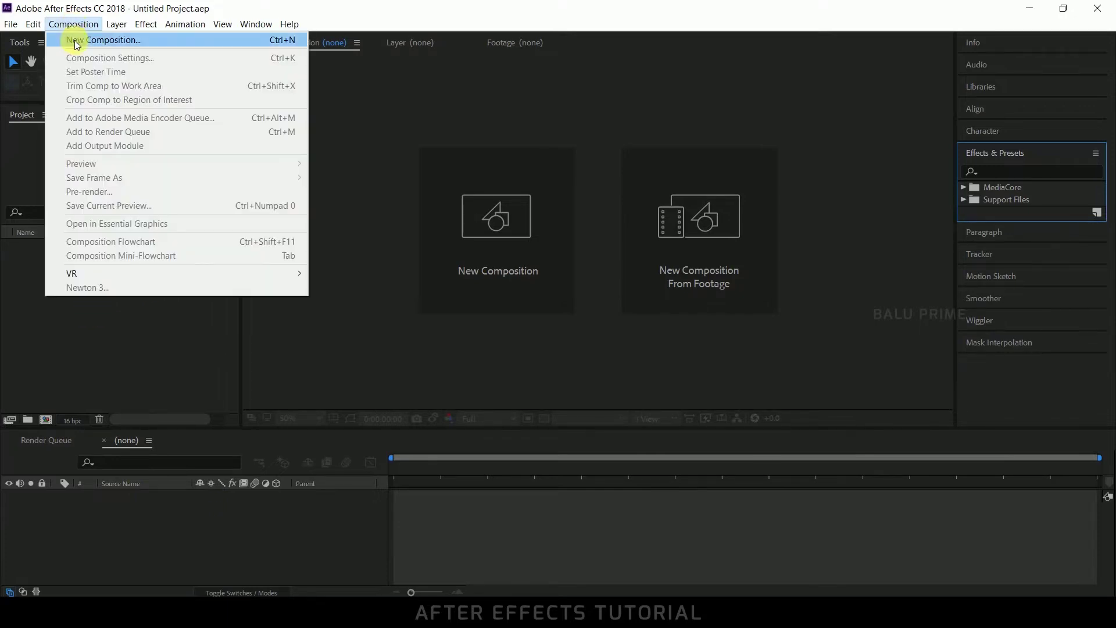
{"action": "left_click", "coordinate": [77, 45]}
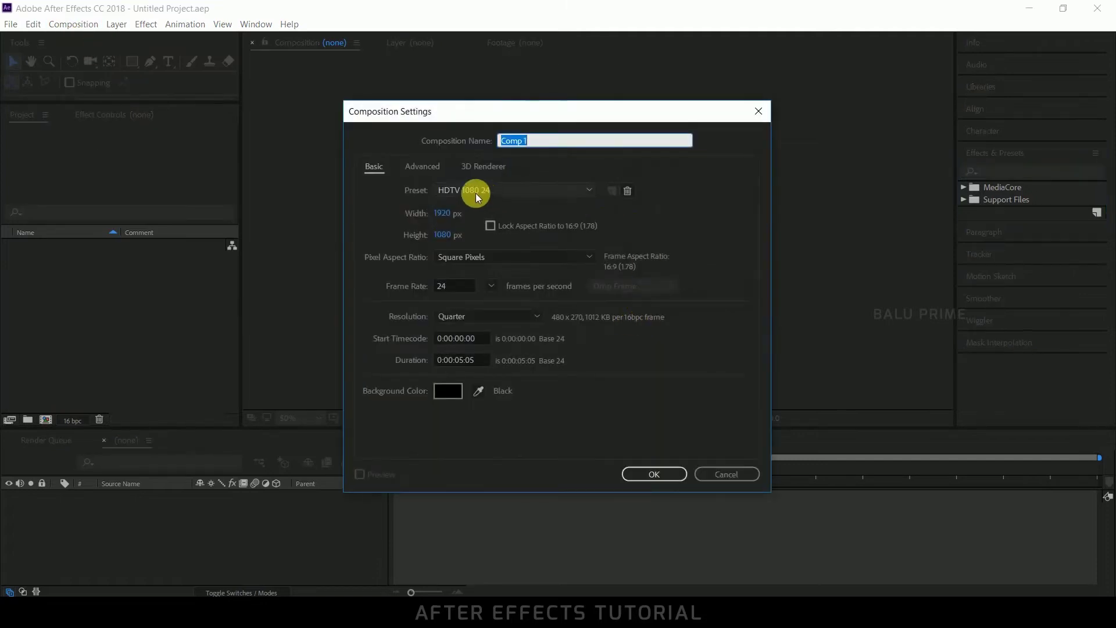
{"action": "left_click", "coordinate": [475, 193]}
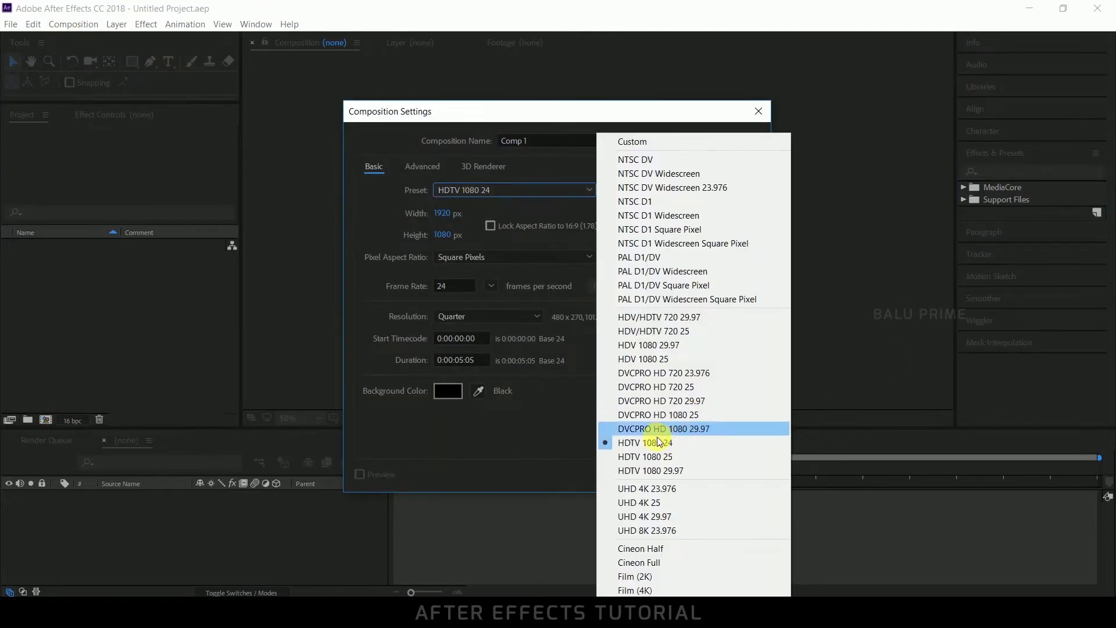
{"action": "left_click", "coordinate": [639, 443]}
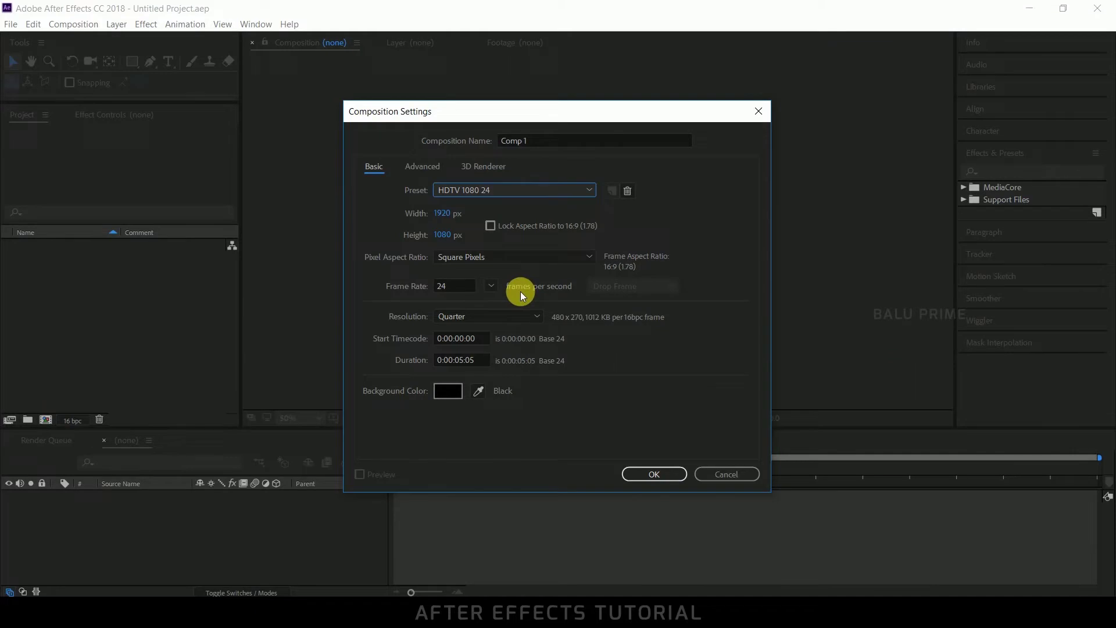
{"action": "left_click", "coordinate": [463, 285]}
{"action": "left_click", "coordinate": [481, 359]}
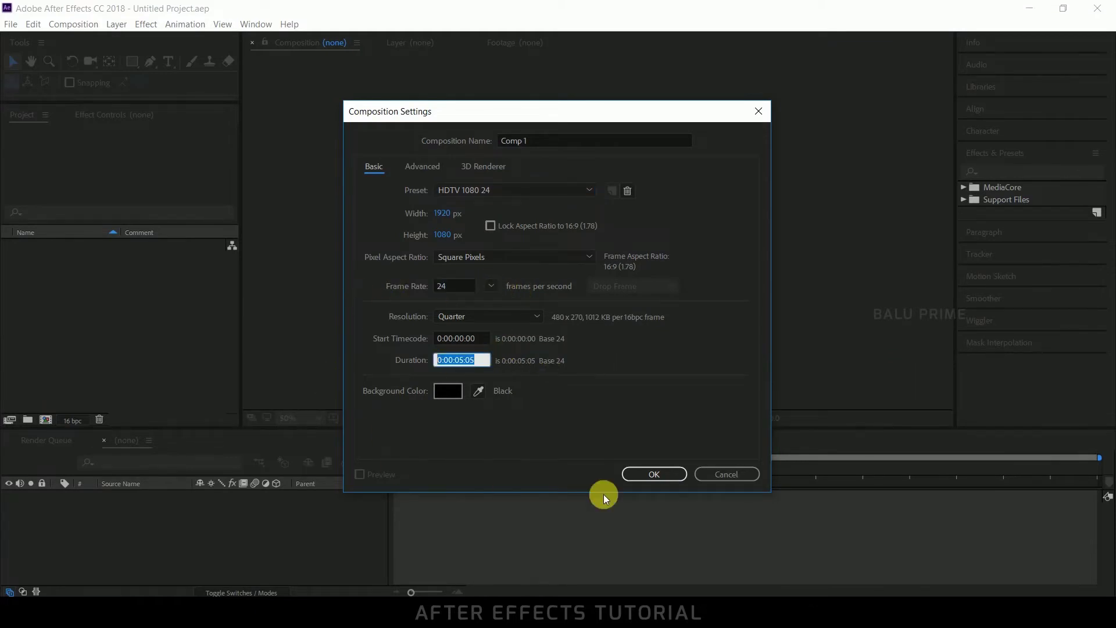
{"action": "left_click", "coordinate": [639, 475]}
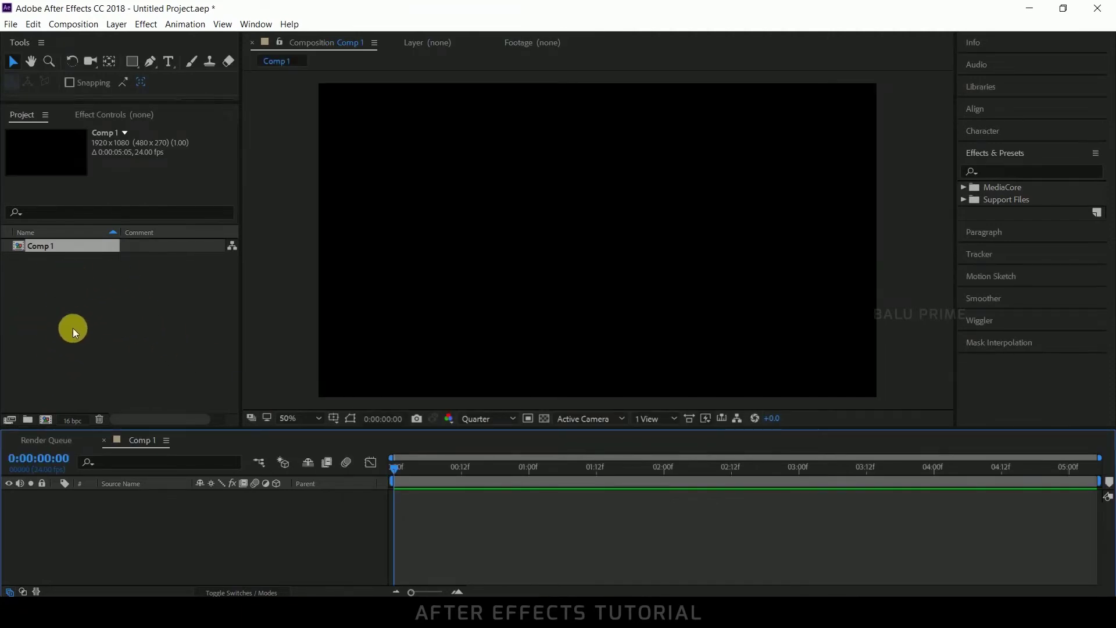
Import the three dog JPGs from the Dogs folder and place them in Comp 1 as layers.
{"action": "right_click", "coordinate": [72, 289]}
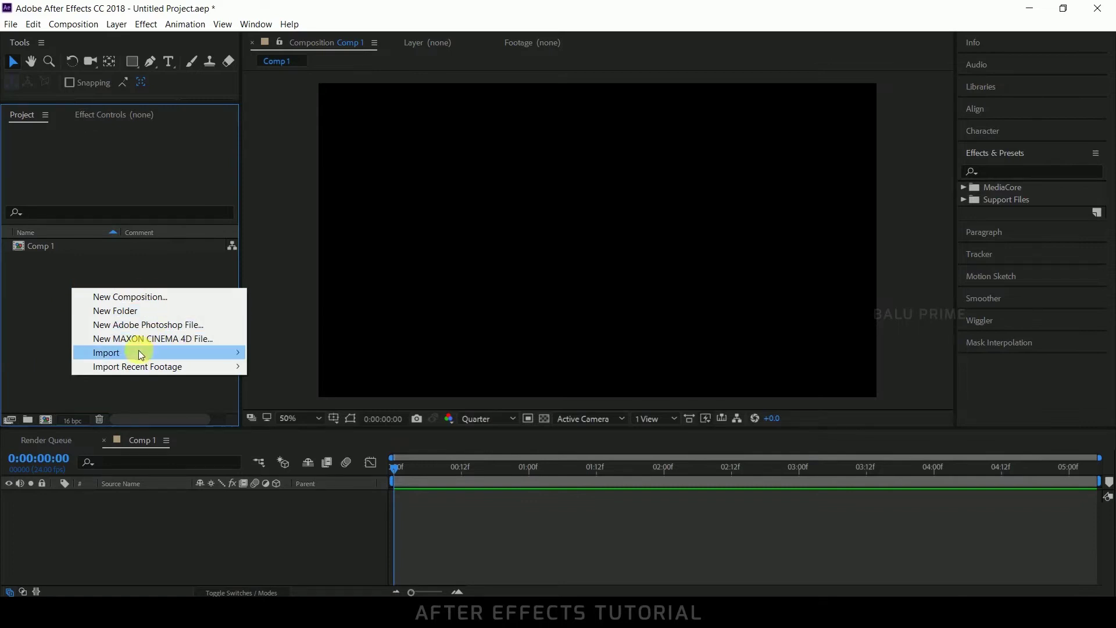
{"action": "left_click", "coordinate": [384, 615]}
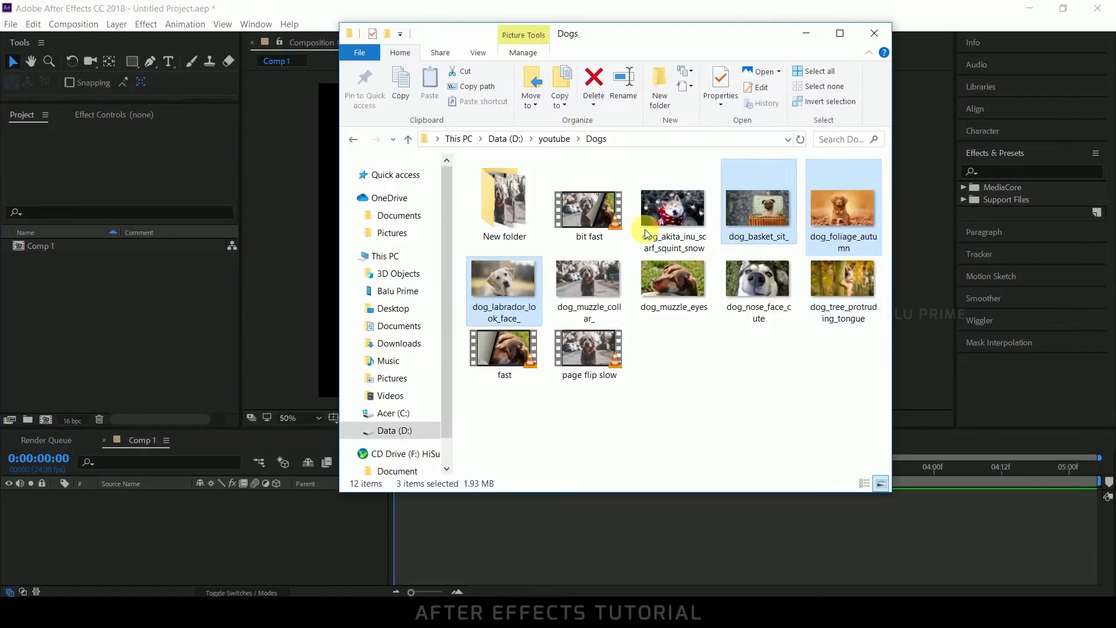
{"action": "left_click_drag", "start_coordinate": [845, 211], "coordinate": [103, 349]}
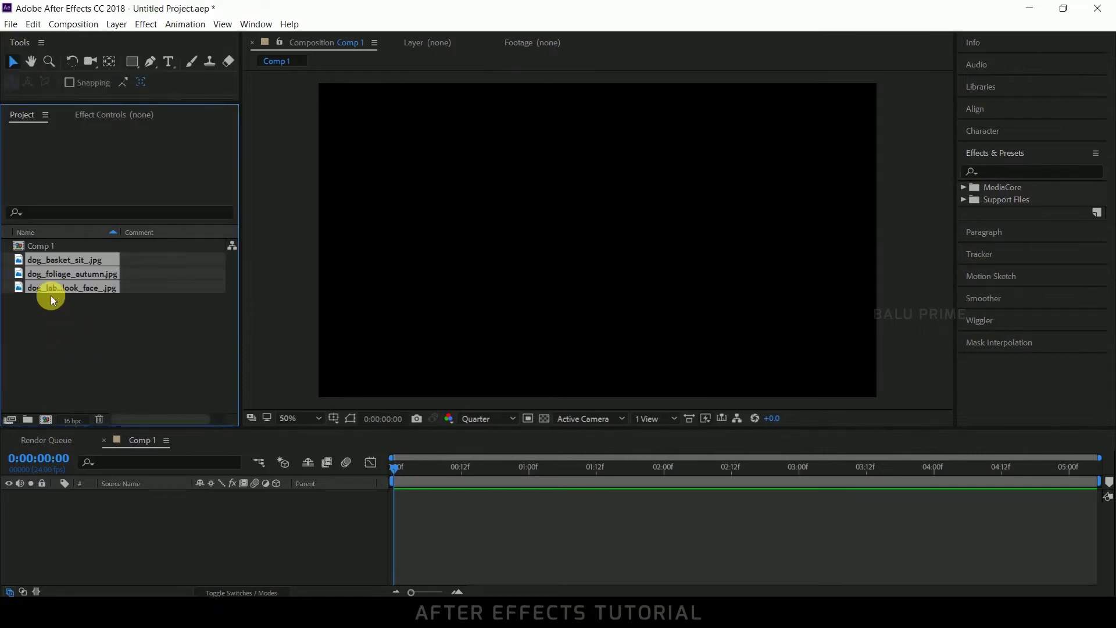
{"action": "left_click_drag", "start_coordinate": [47, 258], "coordinate": [100, 522]}
Pre-compose the dog_foliage_autumn.jpg layer, moving all attributes, into a composition named 1.
{"action": "left_click", "coordinate": [176, 530]}
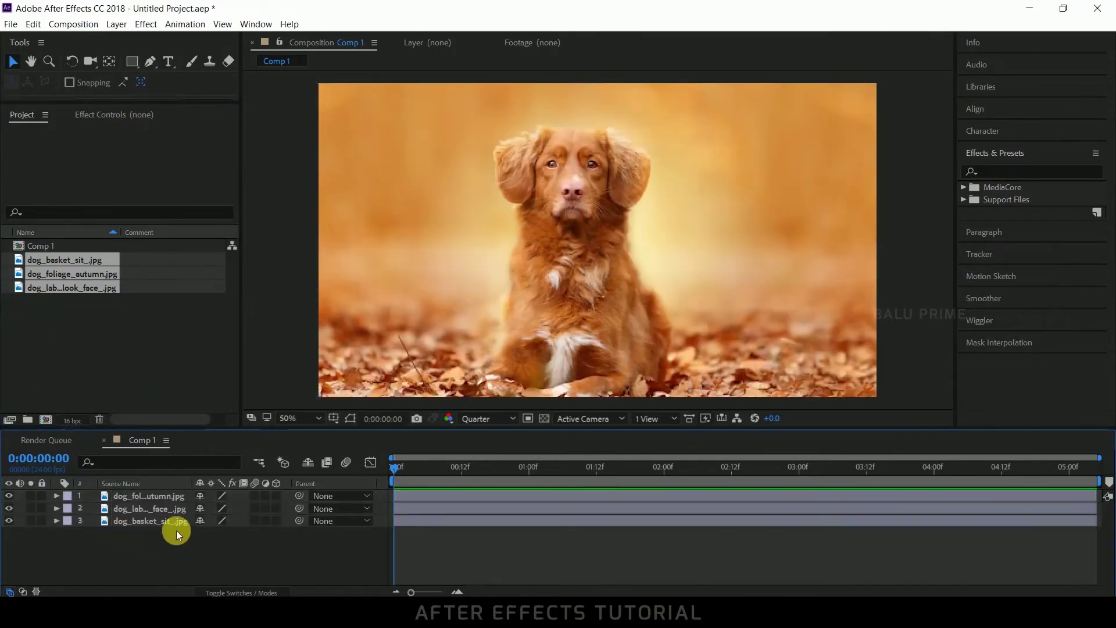
{"action": "left_click", "coordinate": [130, 496]}
{"action": "right_click", "coordinate": [130, 493]}
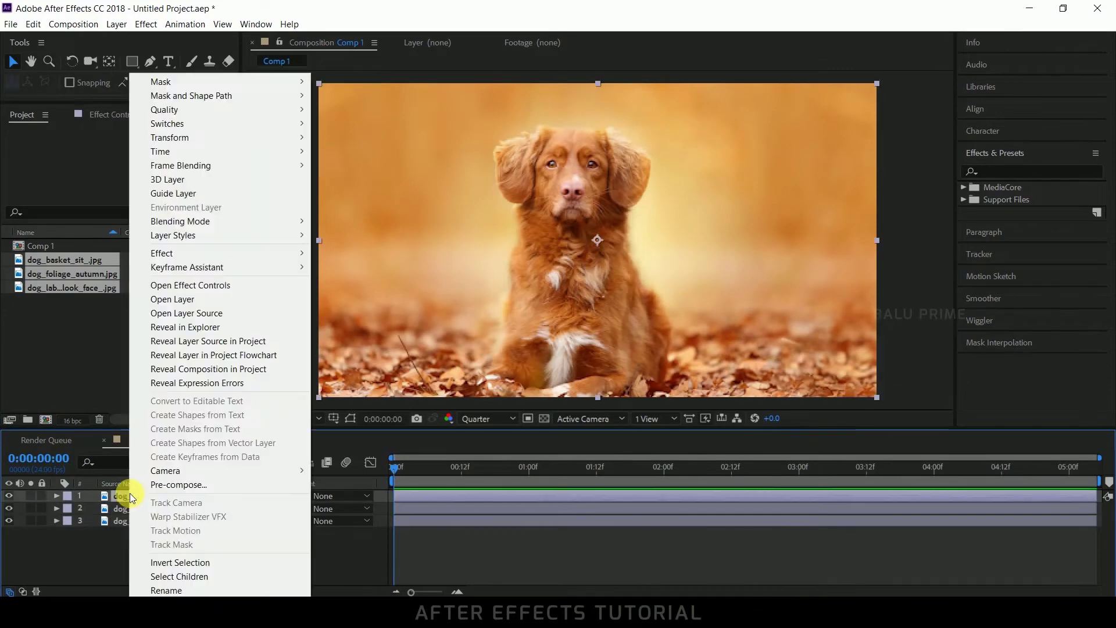
{"action": "left_click", "coordinate": [181, 483]}
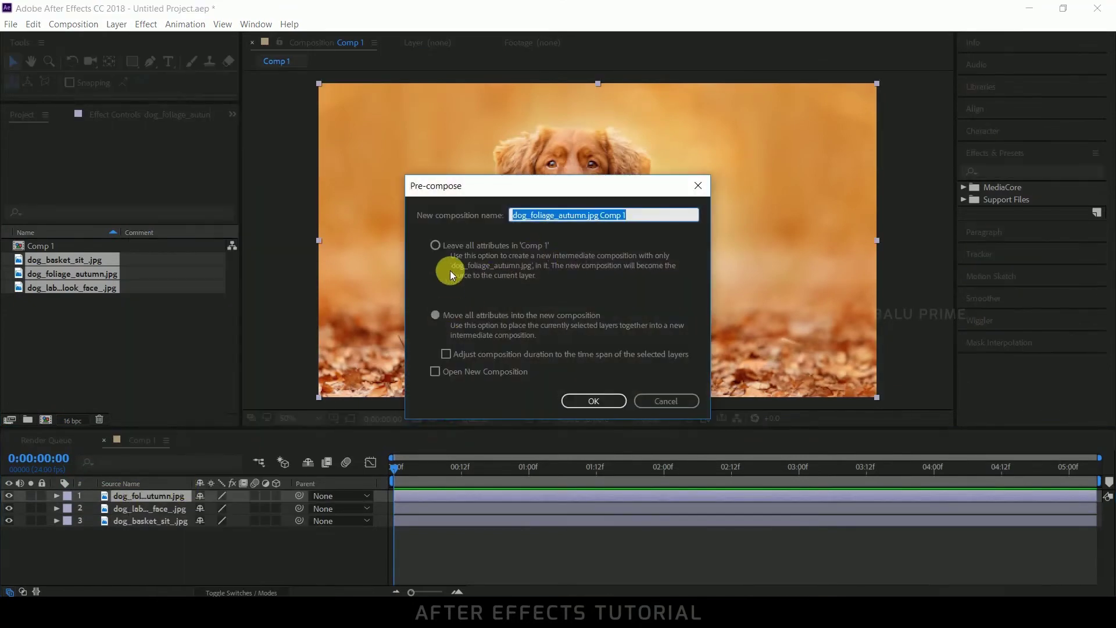
{"action": "left_click", "coordinate": [450, 271]}
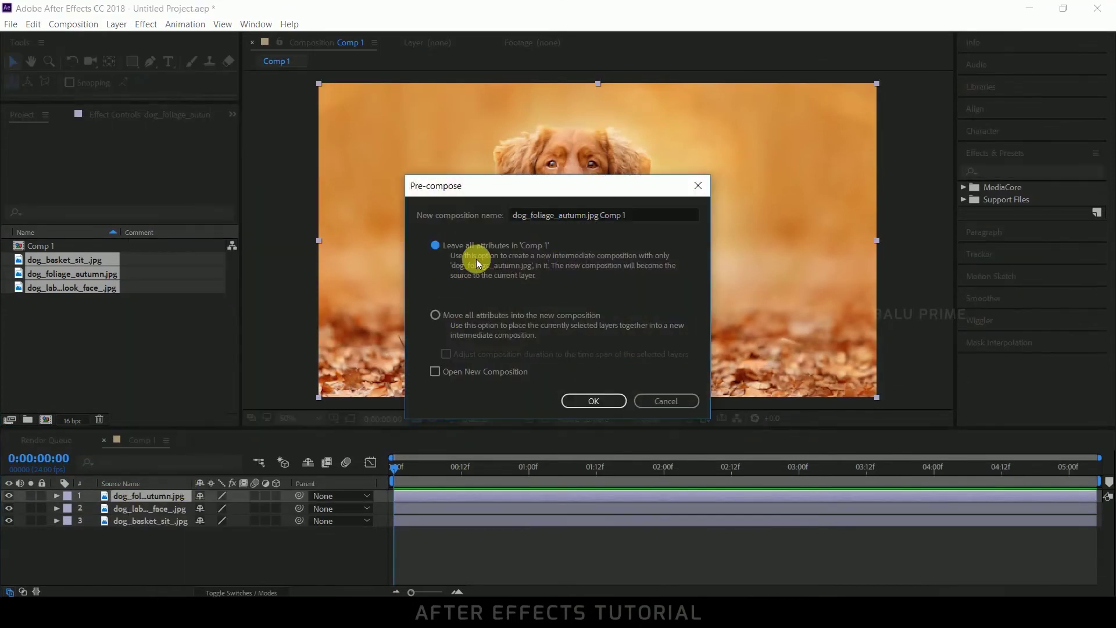
{"action": "left_click", "coordinate": [452, 316]}
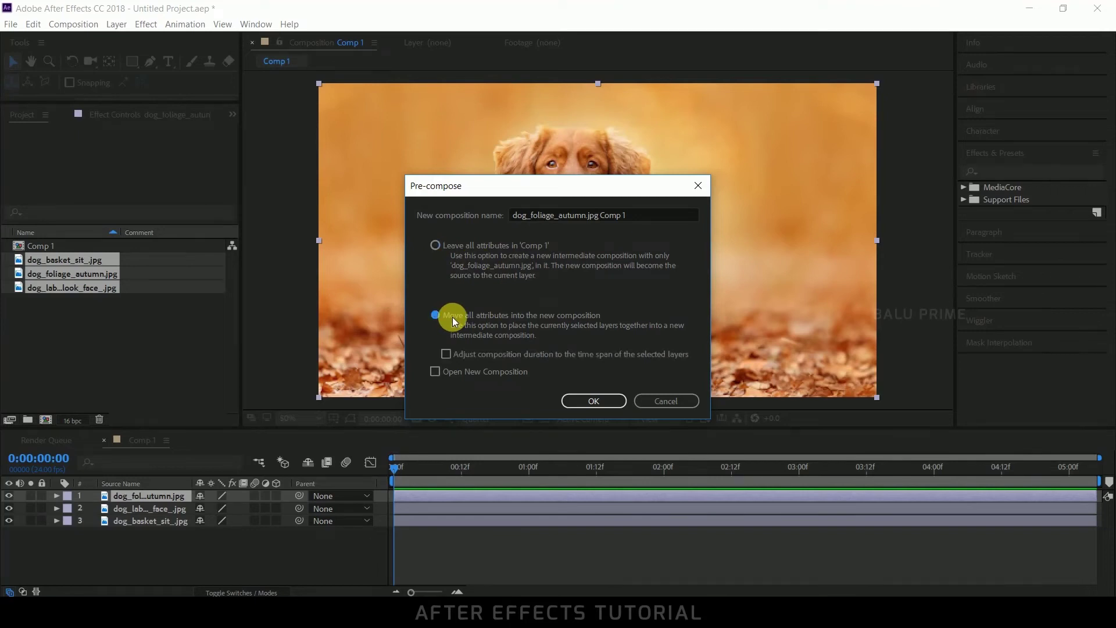
{"action": "left_click_drag", "start_coordinate": [643, 215], "coordinate": [351, 208]}
{"action": "type", "text": "1"}
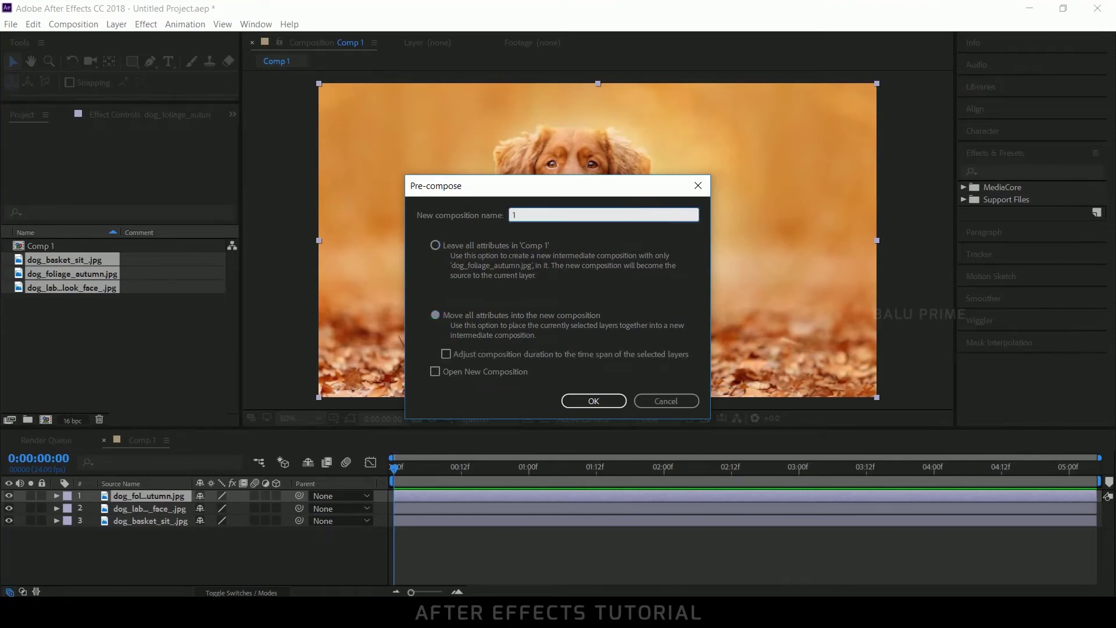
{"action": "key", "text": "Return"}
Pre-compose the labrador photo layer into a composition named 2.
{"action": "left_click", "coordinate": [121, 512]}
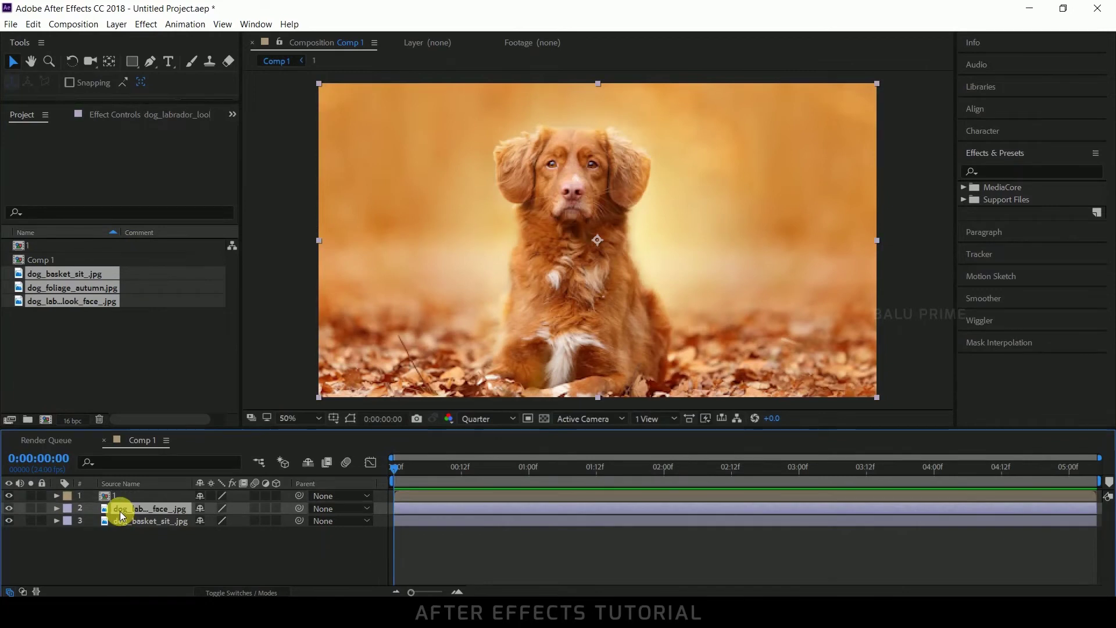
{"action": "right_click", "coordinate": [121, 515]}
{"action": "left_click", "coordinate": [160, 485]}
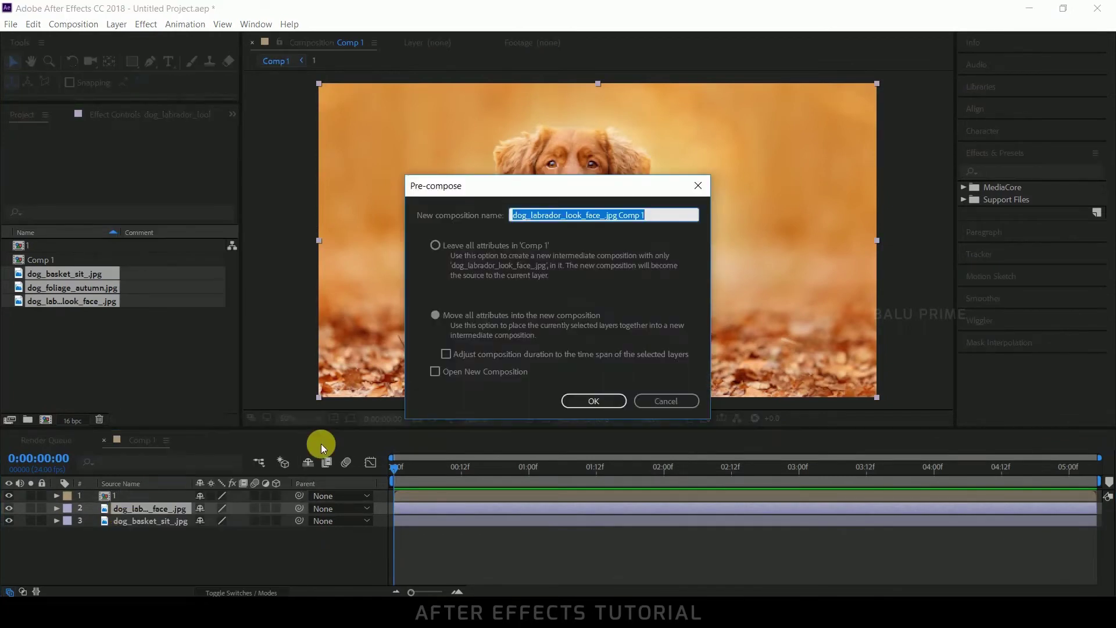
{"action": "type", "text": "2"}
{"action": "key", "text": "Return"}
Pre-compose the basket photo layer into a composition named 3, then select precomp layer 1.
{"action": "left_click", "coordinate": [141, 519]}
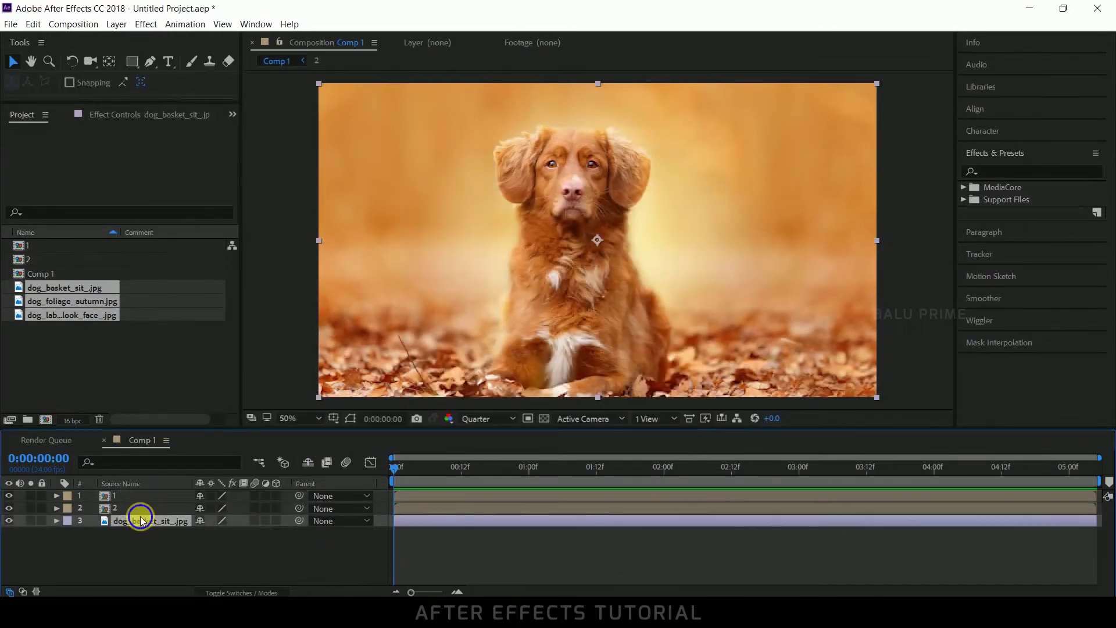
{"action": "right_click", "coordinate": [141, 519]}
{"action": "left_click", "coordinate": [182, 486]}
{"action": "type", "text": "3"}
{"action": "key", "text": "Return"}
{"action": "left_click", "coordinate": [138, 495]}
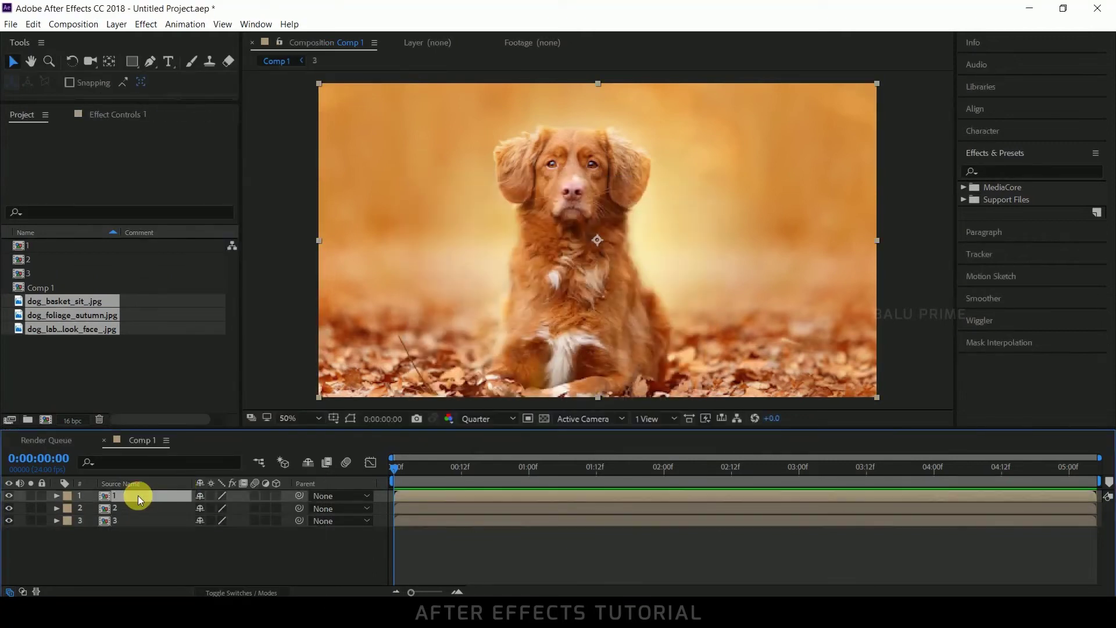
Search Effects & Presets for 'pag' and apply CC Page Turn to precomp layer 1.
{"action": "left_click", "coordinate": [999, 171]}
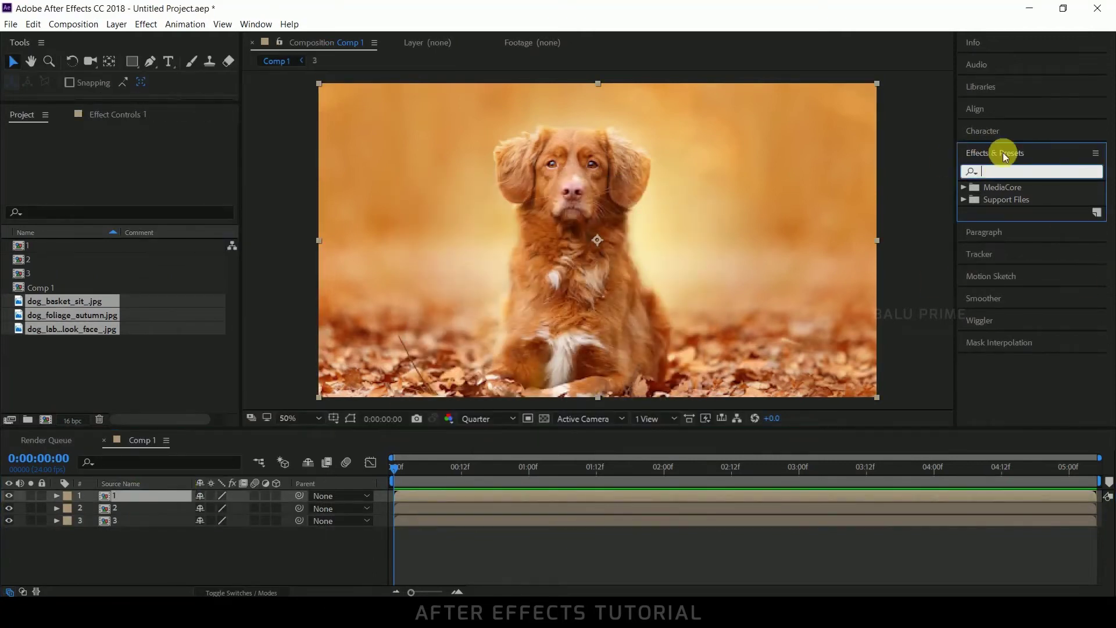
{"action": "left_click", "coordinate": [257, 26]}
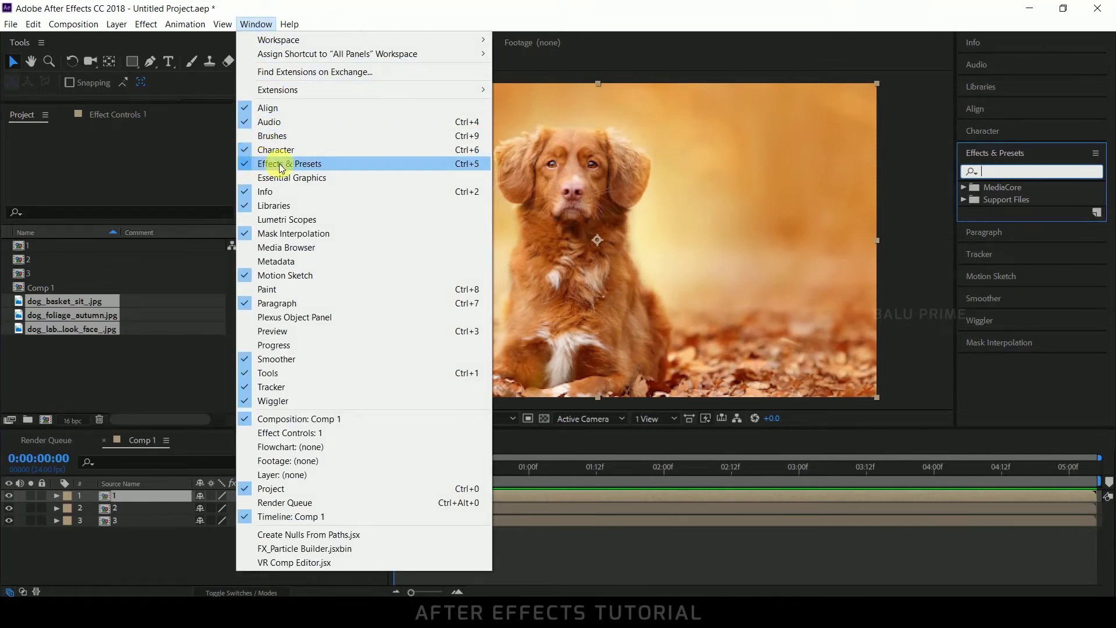
{"action": "left_click", "coordinate": [1023, 173]}
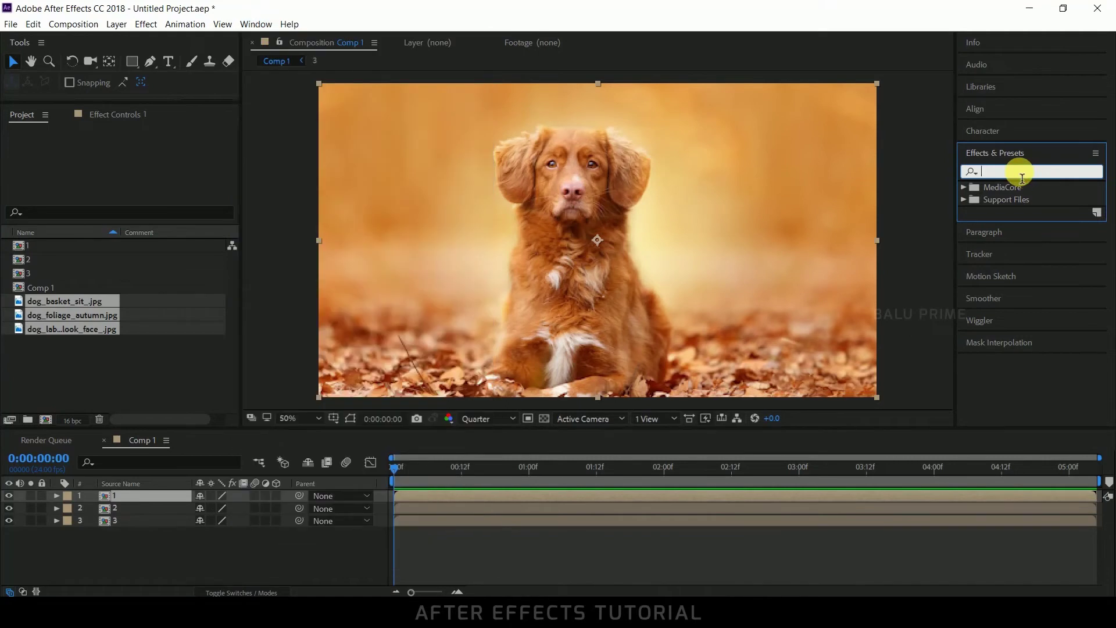
{"action": "type", "text": "page"}
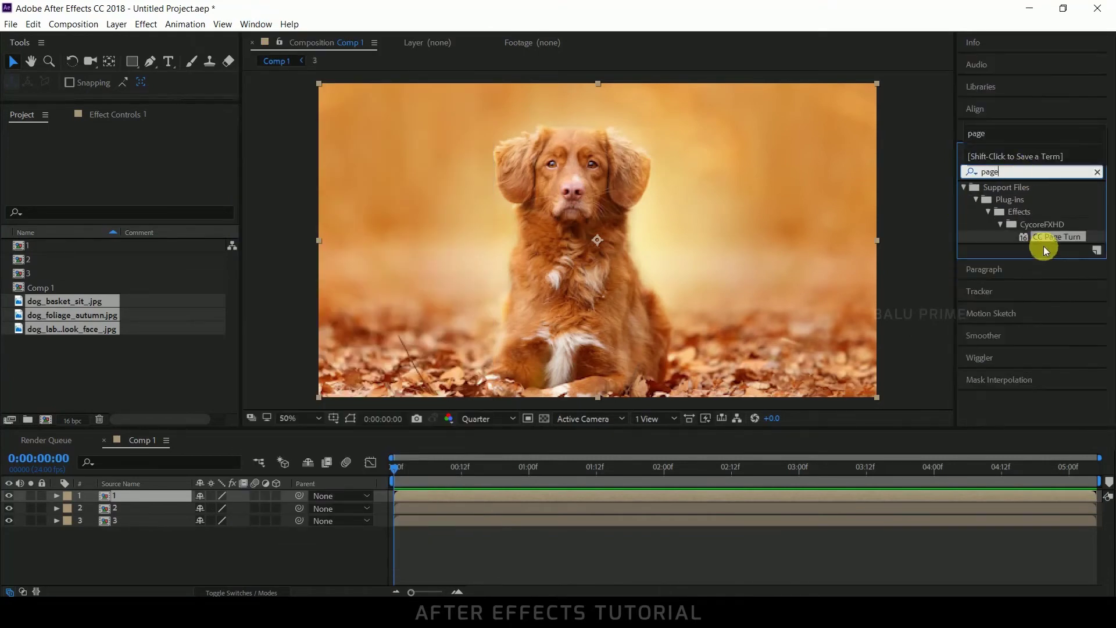
{"action": "left_click_drag", "start_coordinate": [1061, 237], "coordinate": [146, 498]}
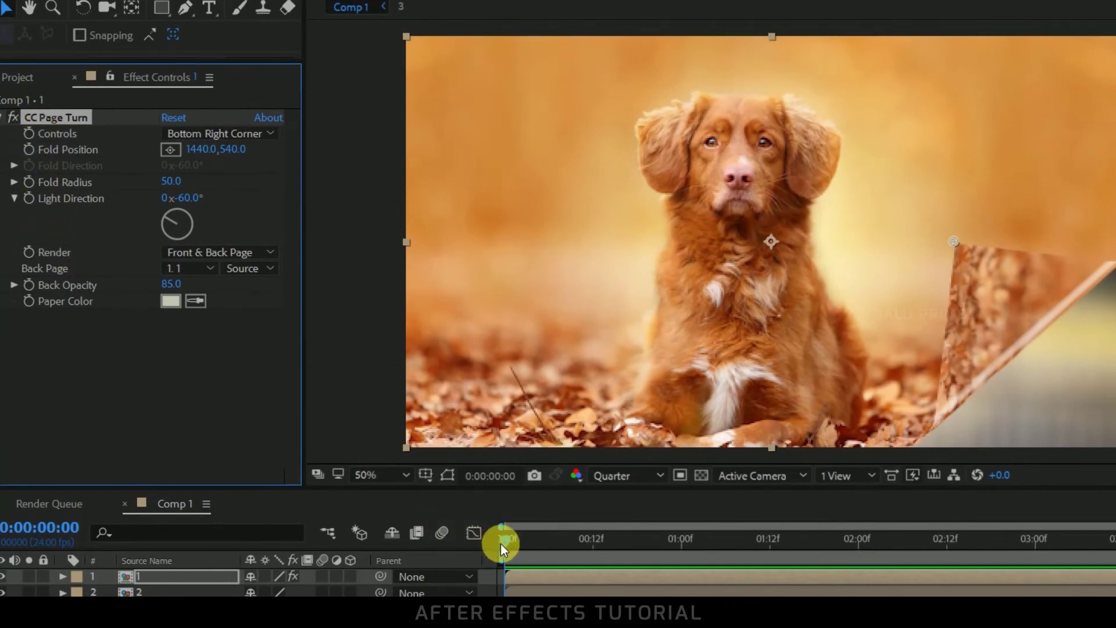
Set a starting Fold Position keyframe just past the photo's bottom-right corner.
{"action": "left_click_drag", "start_coordinate": [500, 543], "coordinate": [593, 546]}
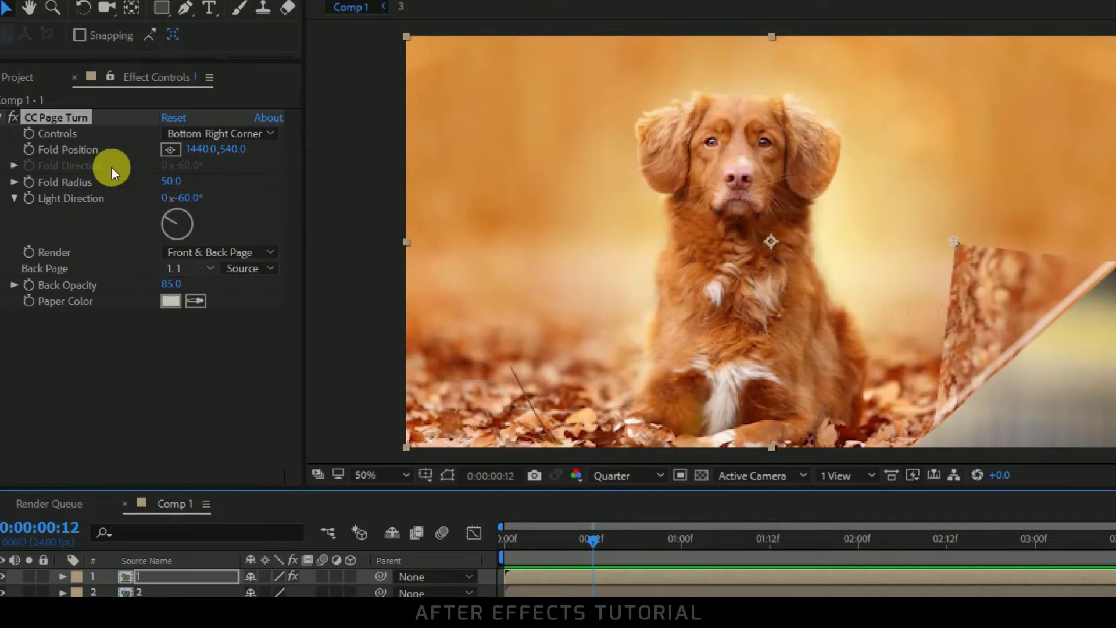
{"action": "left_click", "coordinate": [29, 149]}
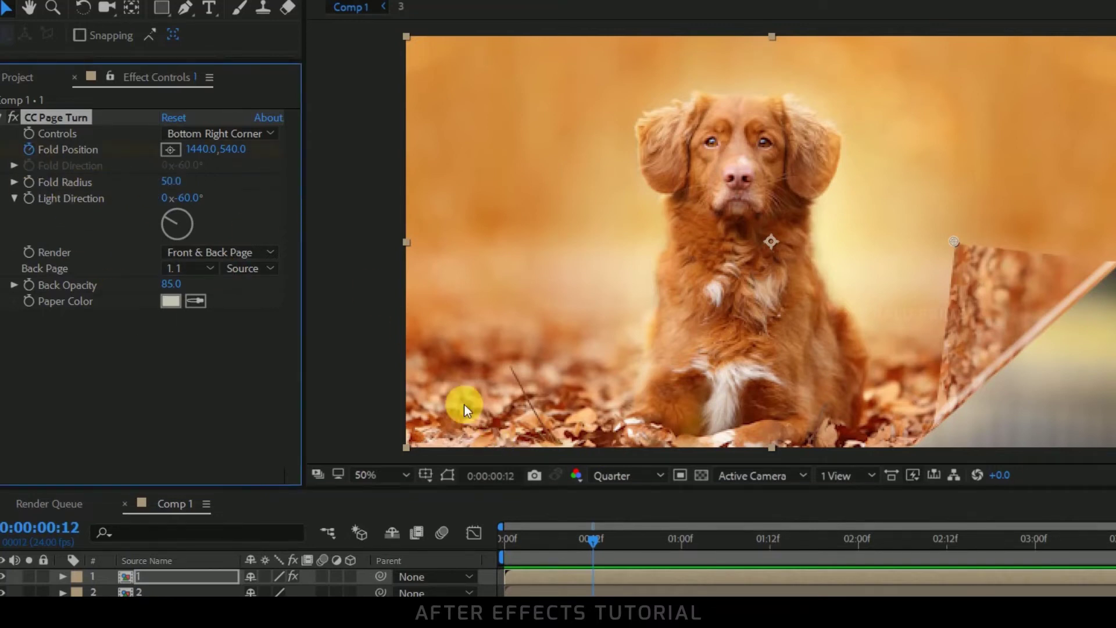
{"action": "left_click", "coordinate": [169, 150]}
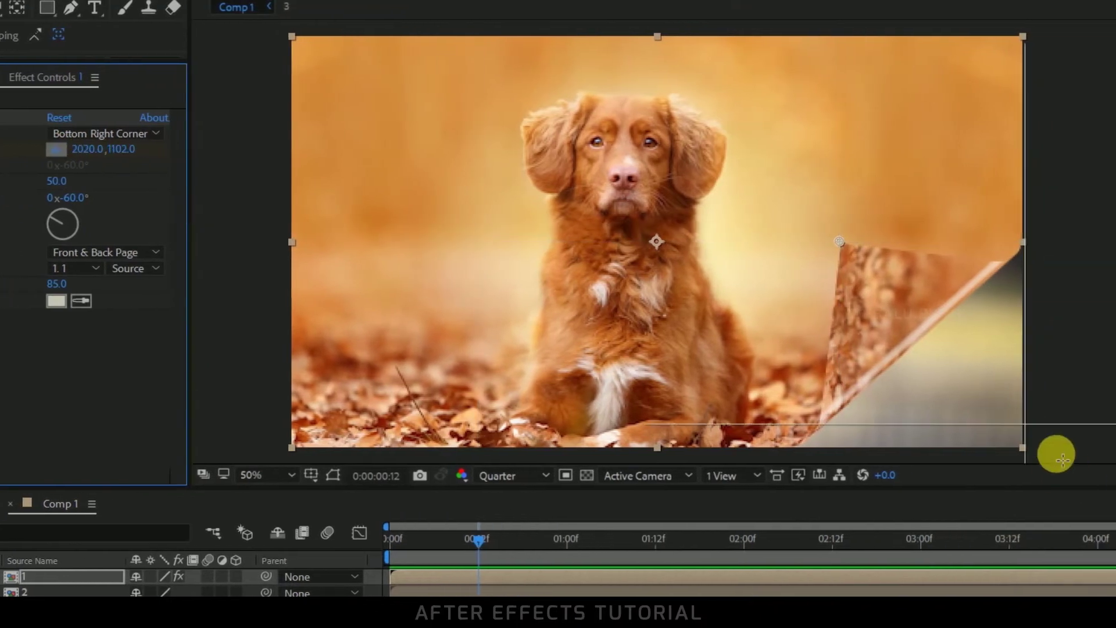
{"action": "left_click", "coordinate": [1054, 459]}
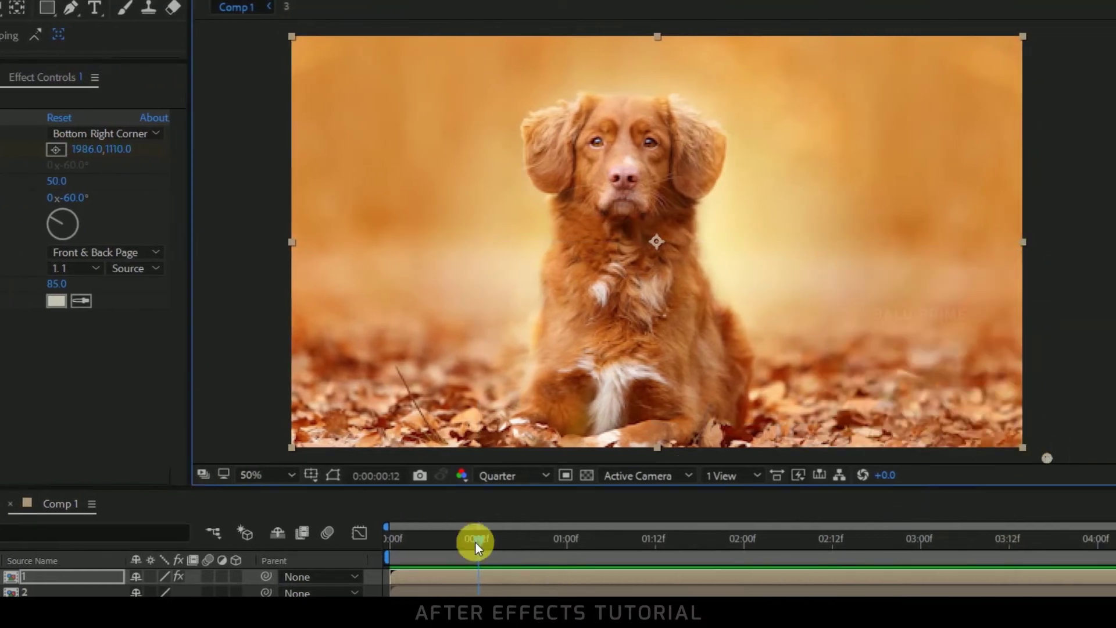
At 0:00:01:06, move the Fold Position off the left edge with X set to -2200.
{"action": "left_click_drag", "start_coordinate": [474, 539], "coordinate": [501, 543]}
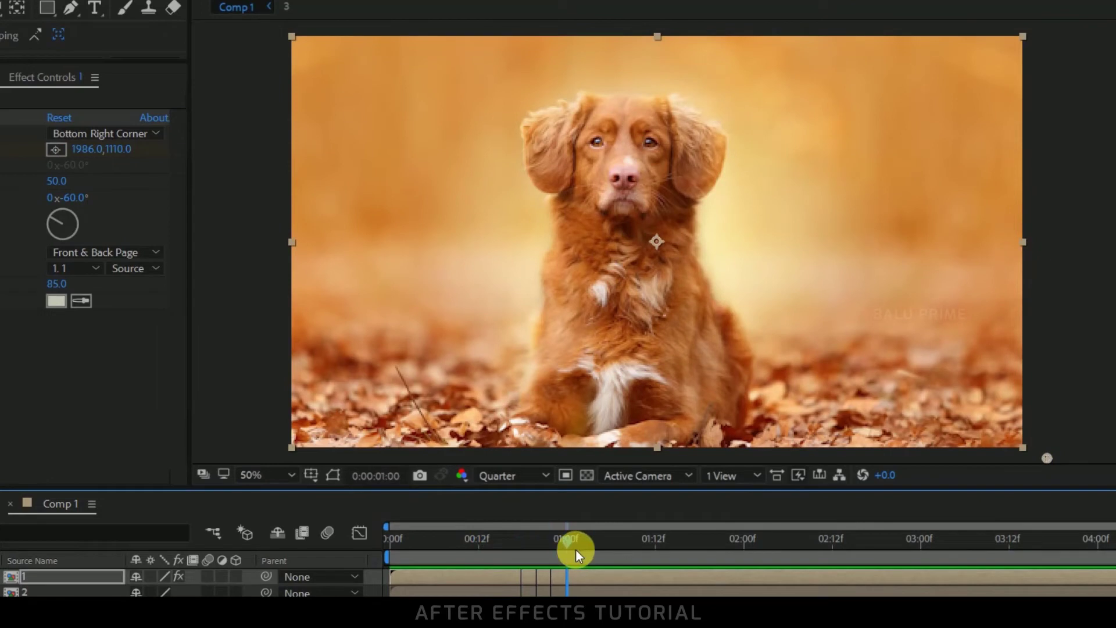
{"action": "left_click_drag", "start_coordinate": [575, 549], "coordinate": [622, 559]}
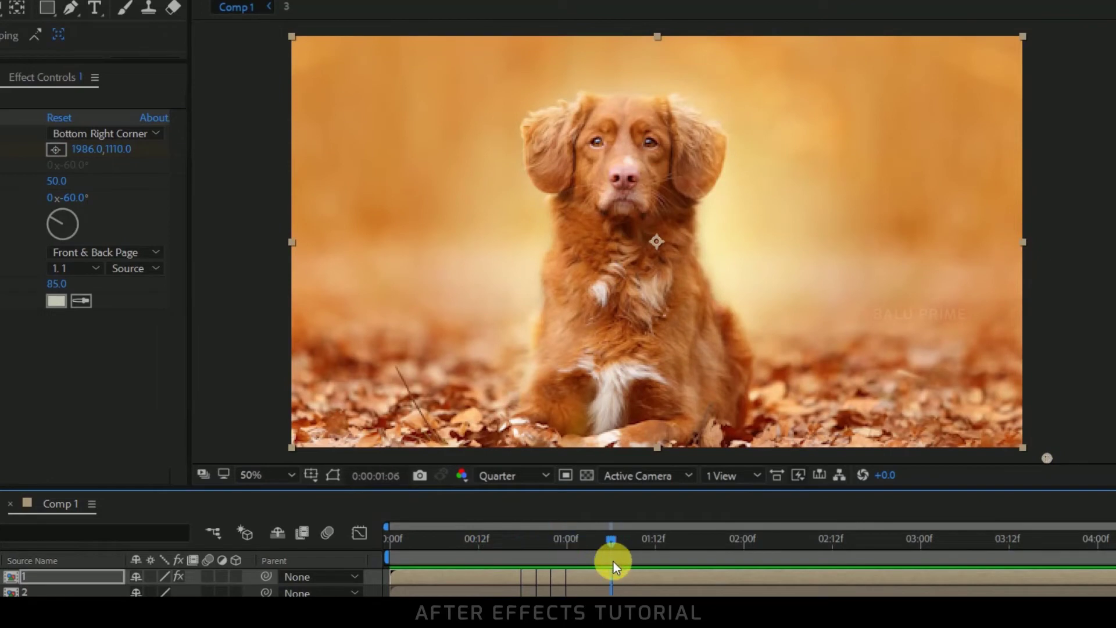
{"action": "left_click", "coordinate": [78, 207]}
{"action": "left_click", "coordinate": [64, 152]}
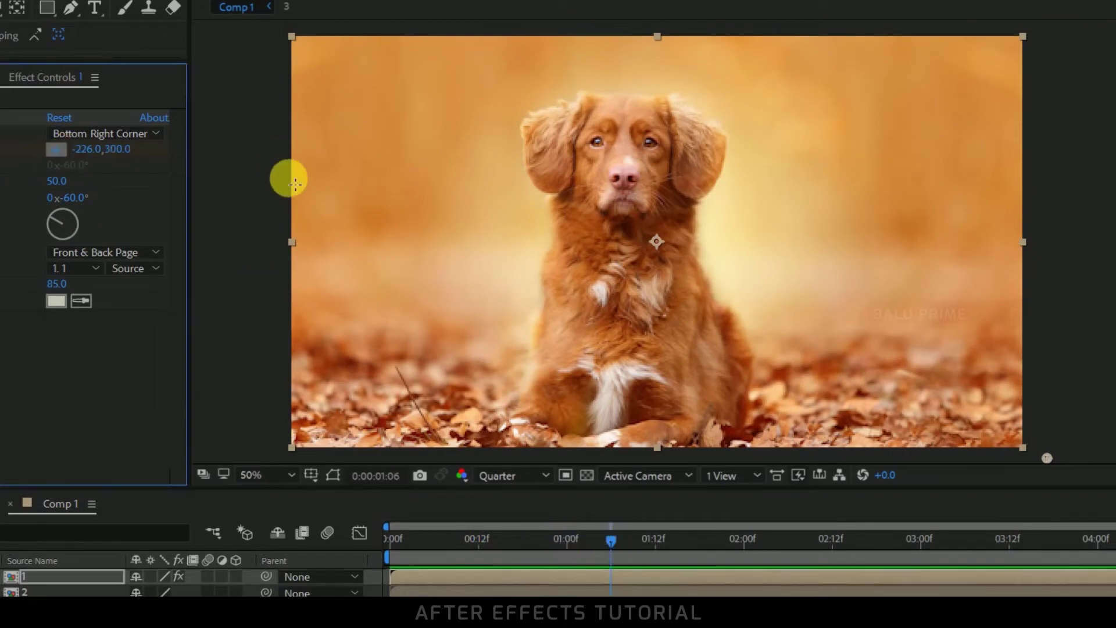
{"action": "left_click", "coordinate": [241, 188]}
{"action": "left_click_drag", "start_coordinate": [250, 186], "coordinate": [58, 210]}
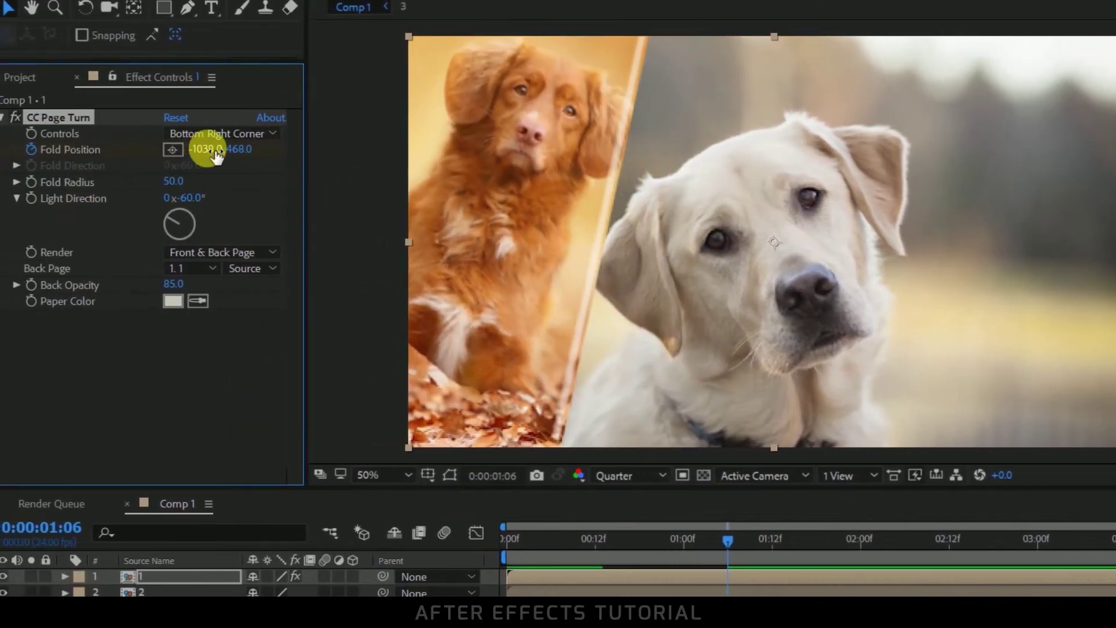
{"action": "left_click_drag", "start_coordinate": [204, 149], "coordinate": [142, 155]}
{"action": "left_click_drag", "start_coordinate": [212, 160], "coordinate": [11, 150]}
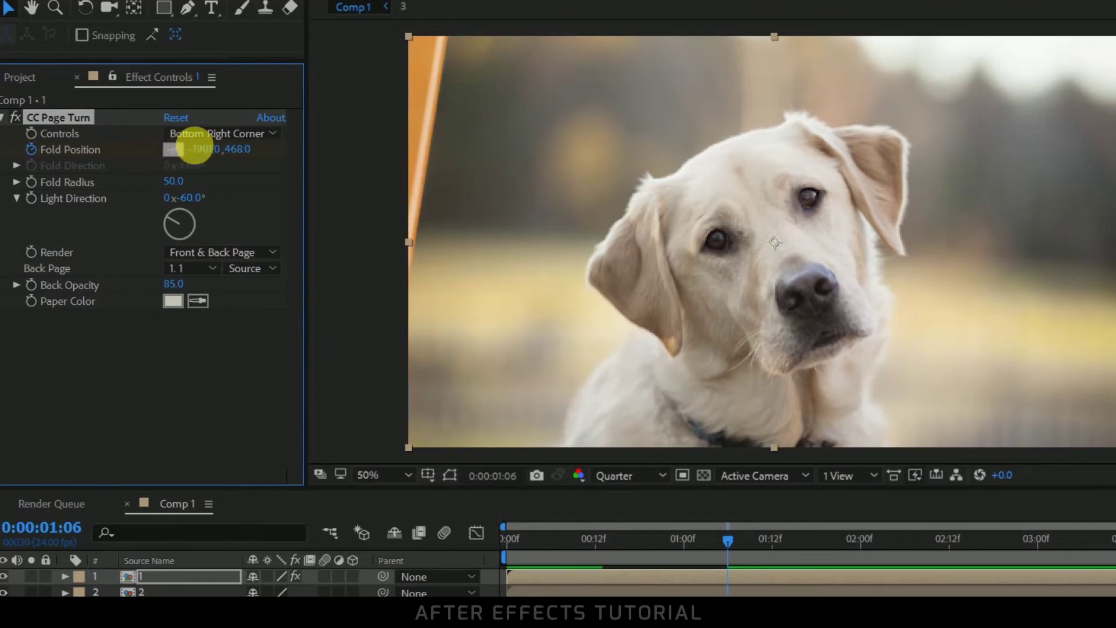
{"action": "left_click_drag", "start_coordinate": [186, 149], "coordinate": [2, 142]}
{"action": "left_click", "coordinate": [199, 149]}
{"action": "type", "text": "-2200"}
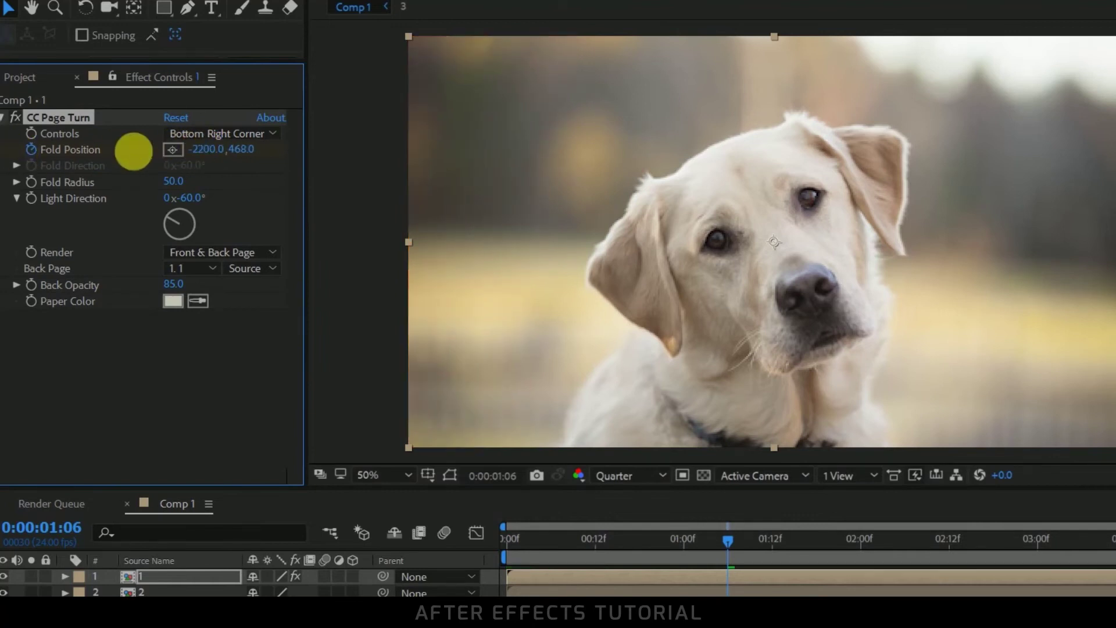
{"action": "key", "text": "Return"}
At frame 20, set Fold Radius to 500 and rotate Light Direction to 99°.
{"action": "left_click_drag", "start_coordinate": [730, 543], "coordinate": [654, 535]}
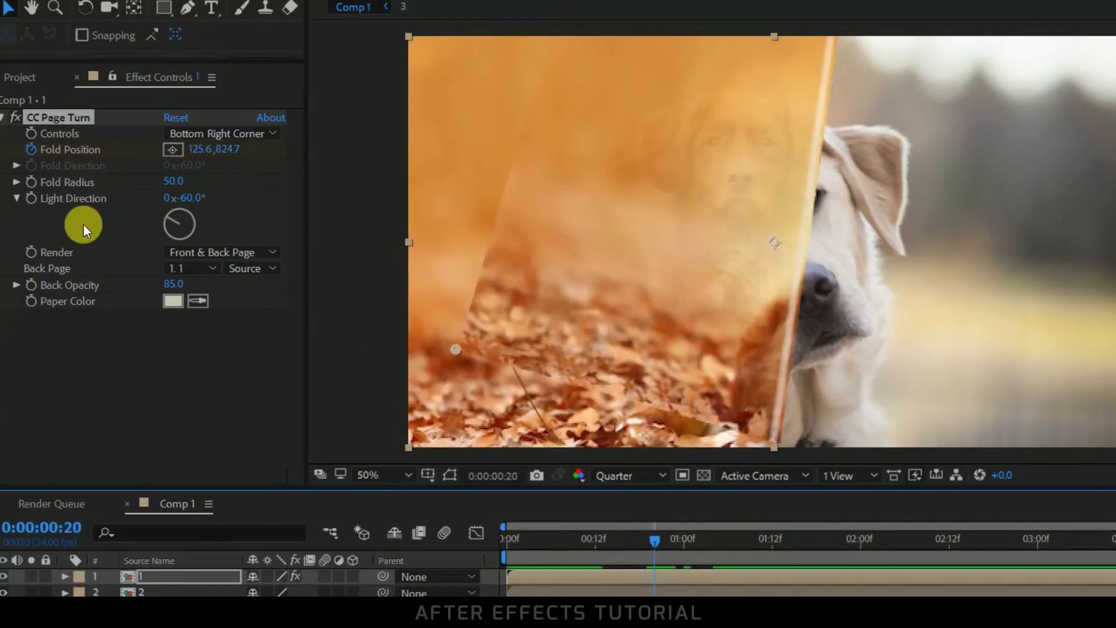
{"action": "left_click", "coordinate": [177, 181]}
{"action": "type", "text": "500"}
{"action": "key", "text": "Return"}
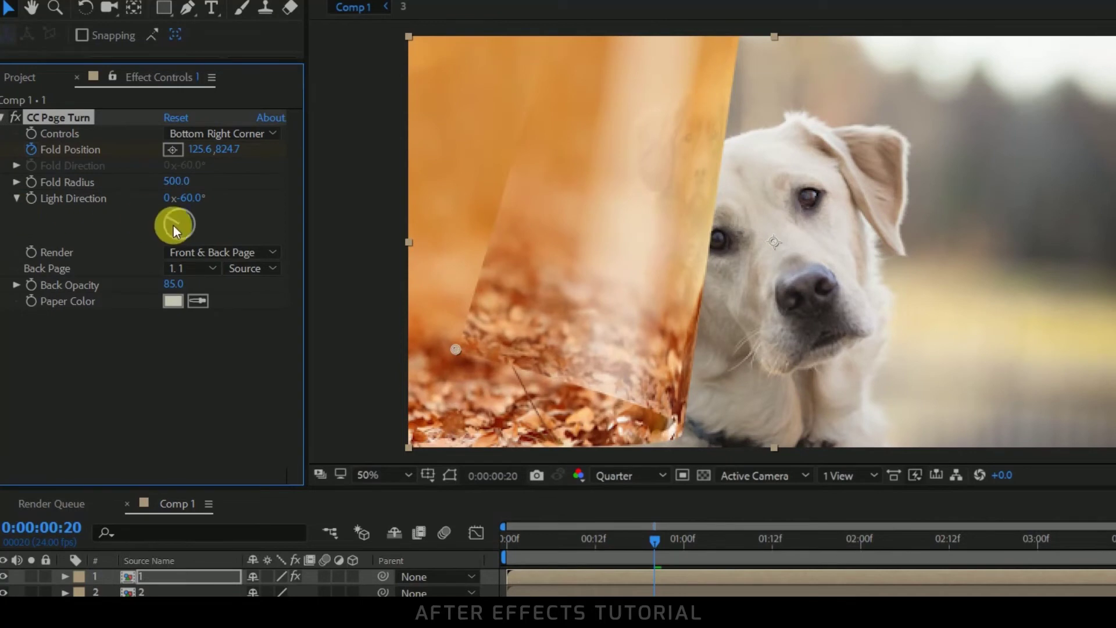
{"action": "left_click_drag", "start_coordinate": [176, 219], "coordinate": [200, 227]}
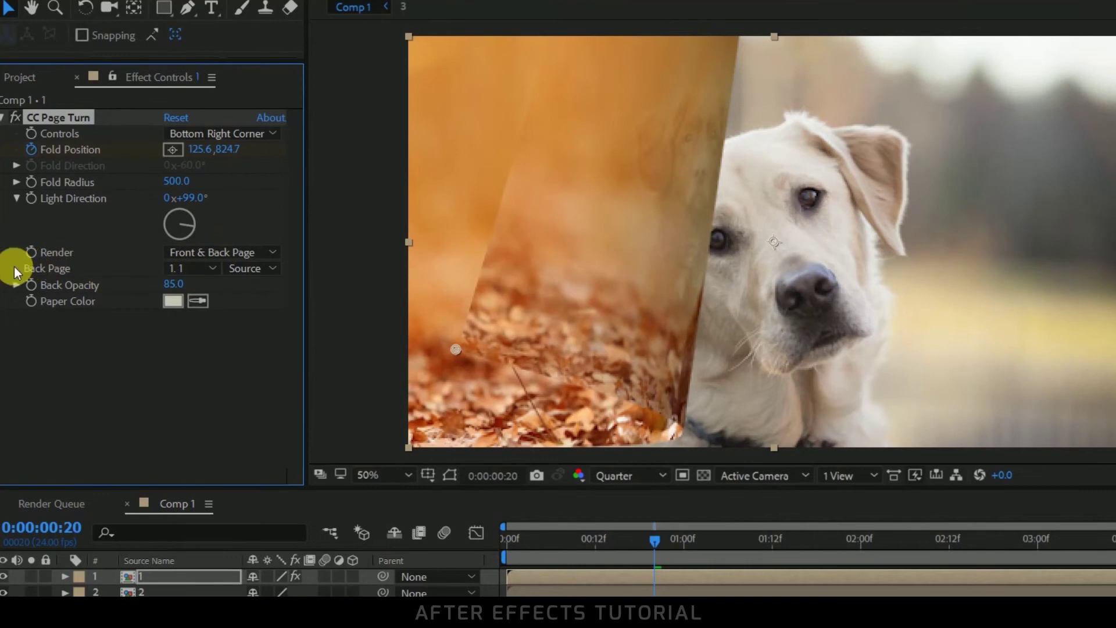
Set Back Page to None and Back Opacity to 100.
{"action": "left_click", "coordinate": [209, 268]}
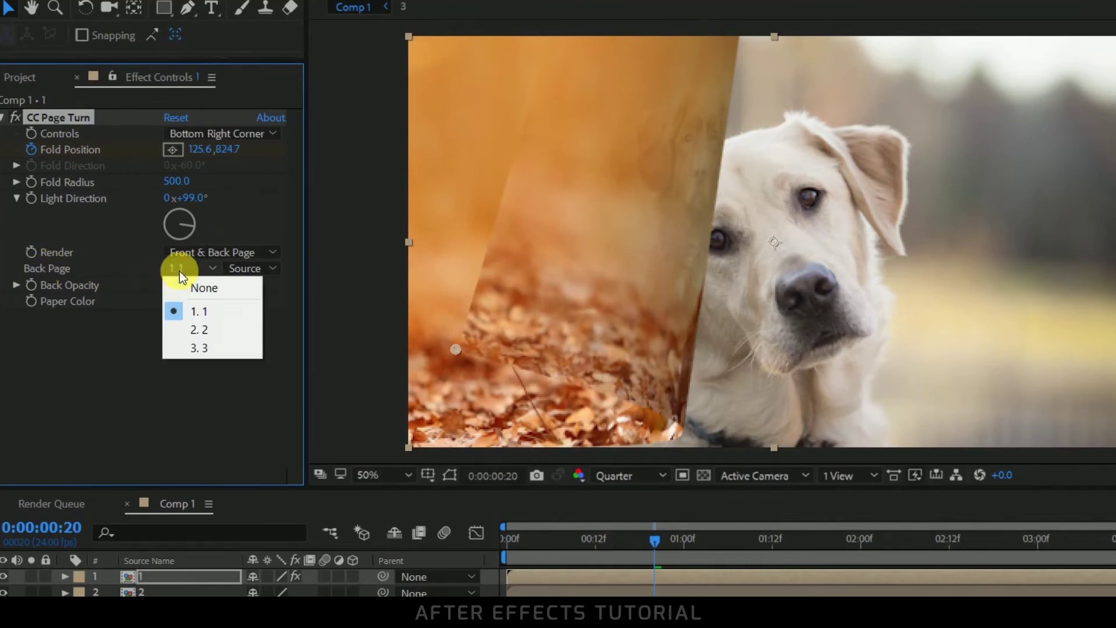
{"action": "left_click", "coordinate": [207, 285]}
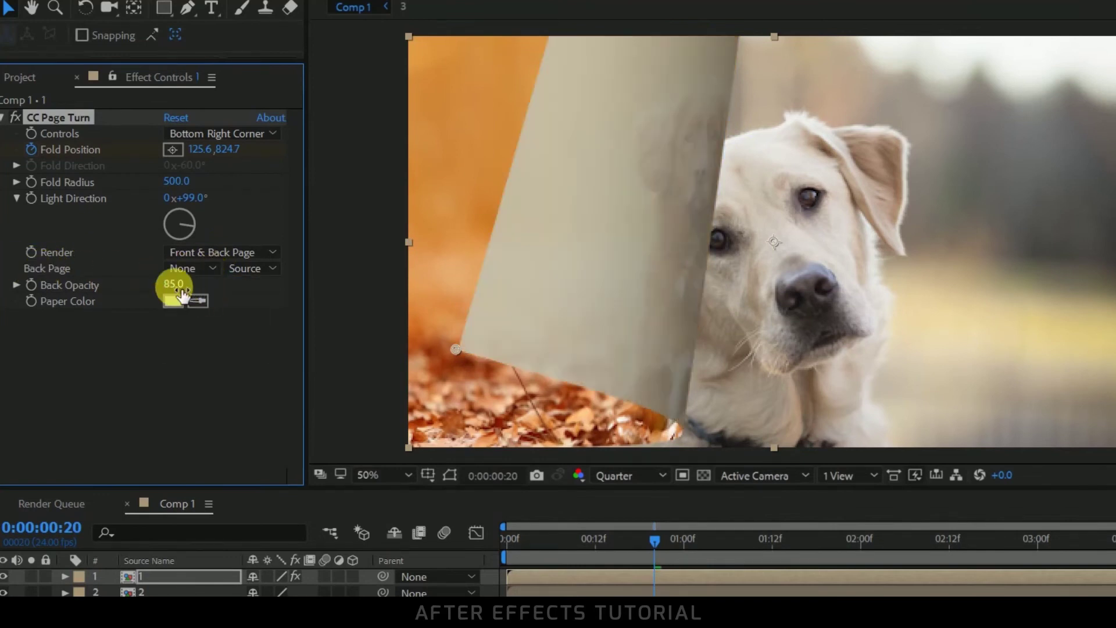
{"action": "left_click_drag", "start_coordinate": [180, 291], "coordinate": [598, 304]}
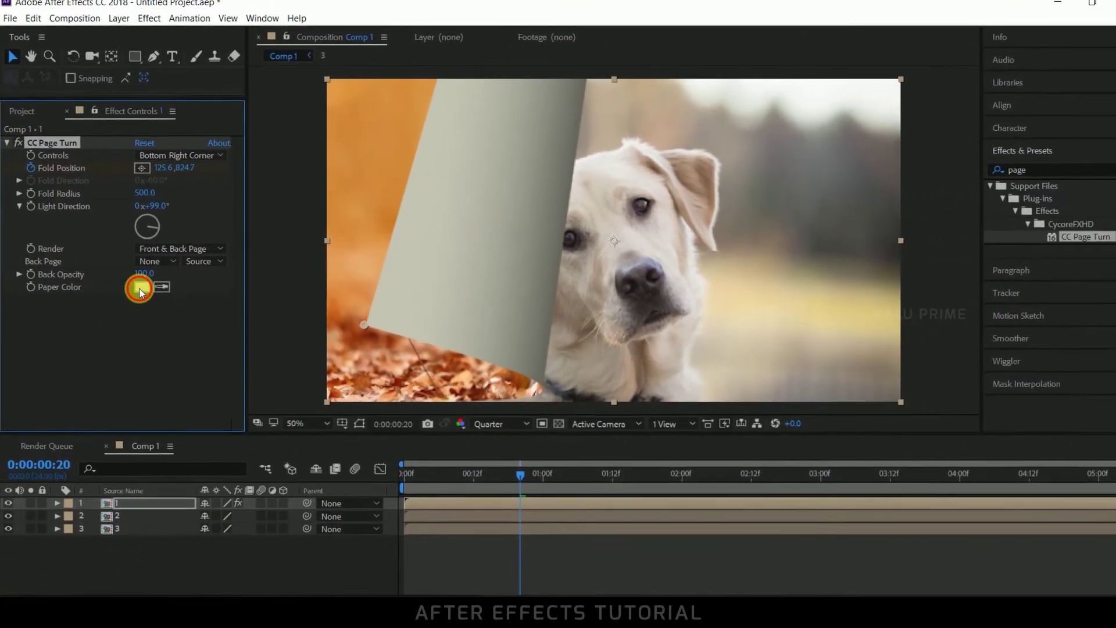
Set the page's Paper Color to light grey CCCCCC.
{"action": "left_click", "coordinate": [140, 288]}
{"action": "left_click_drag", "start_coordinate": [912, 403], "coordinate": [914, 292]}
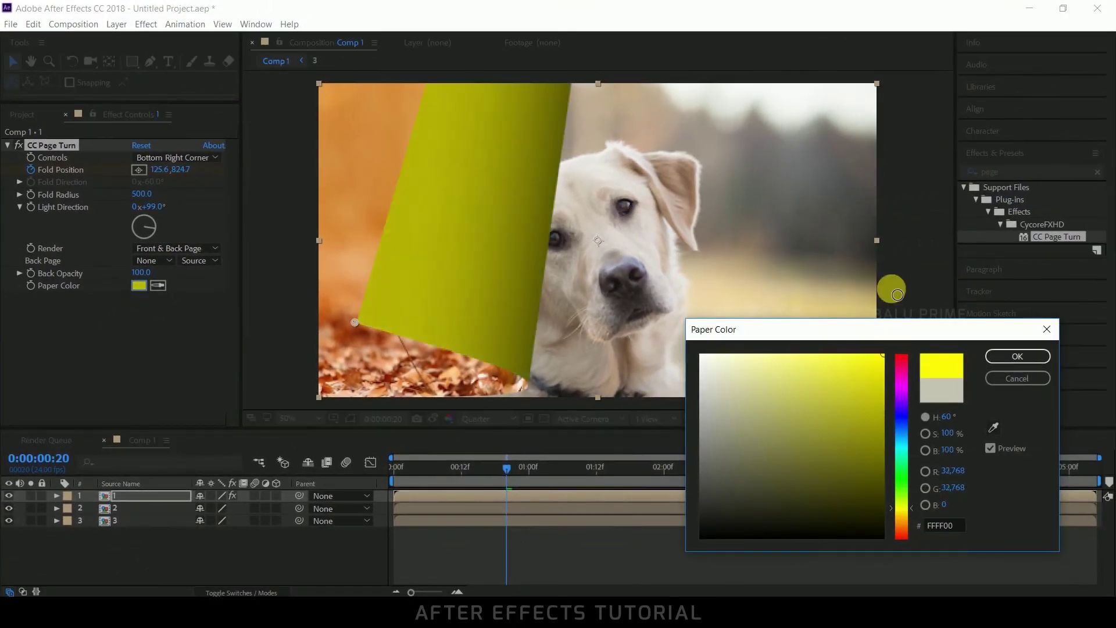
{"action": "left_click_drag", "start_coordinate": [893, 437], "coordinate": [927, 267]}
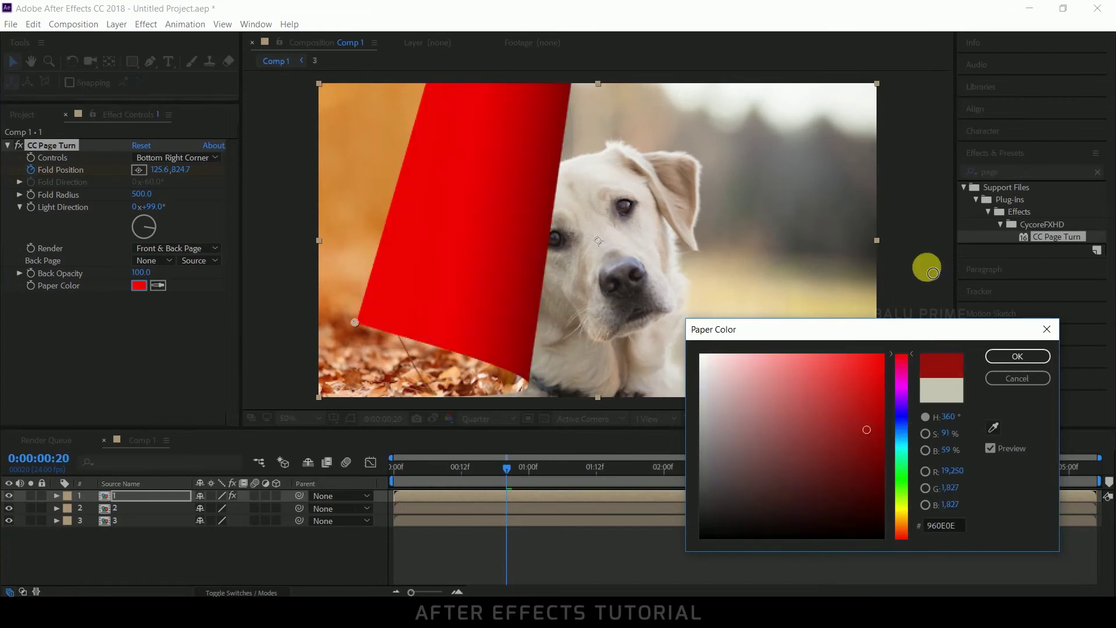
{"action": "left_click", "coordinate": [901, 408]}
{"action": "left_click_drag", "start_coordinate": [733, 396], "coordinate": [699, 397]}
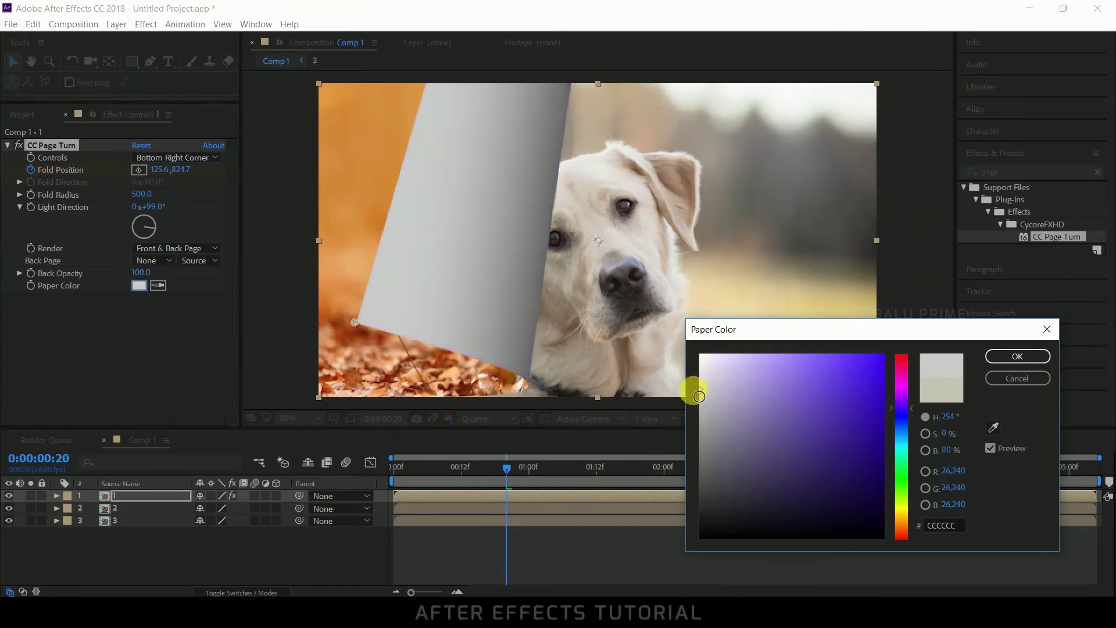
{"action": "left_click", "coordinate": [1018, 356]}
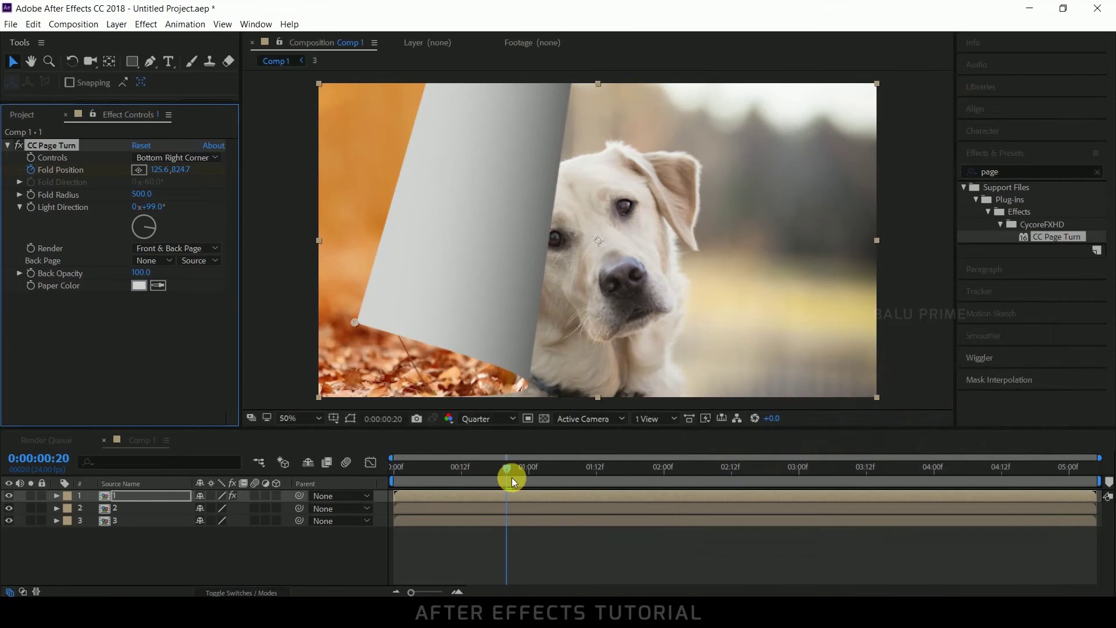
{"action": "left_click", "coordinate": [485, 465]}
Search Effects & Presets for 'shad' and apply Drop Shadow to the first dog layer.
{"action": "left_click_drag", "start_coordinate": [485, 465], "coordinate": [508, 479]}
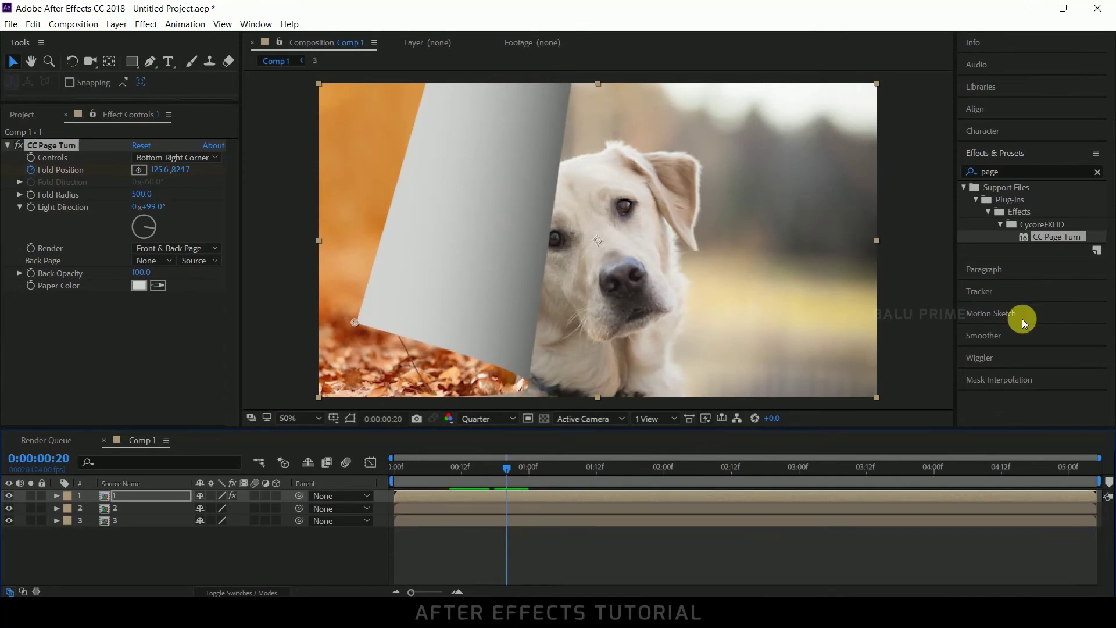
{"action": "left_click", "coordinate": [1025, 174]}
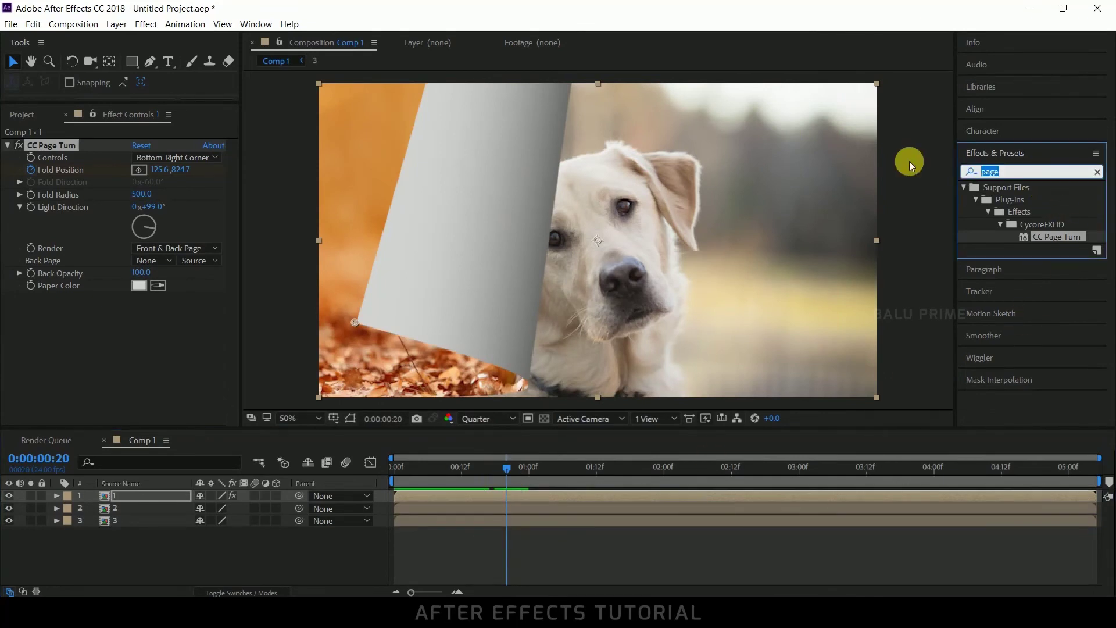
{"action": "type", "text": "shao"}
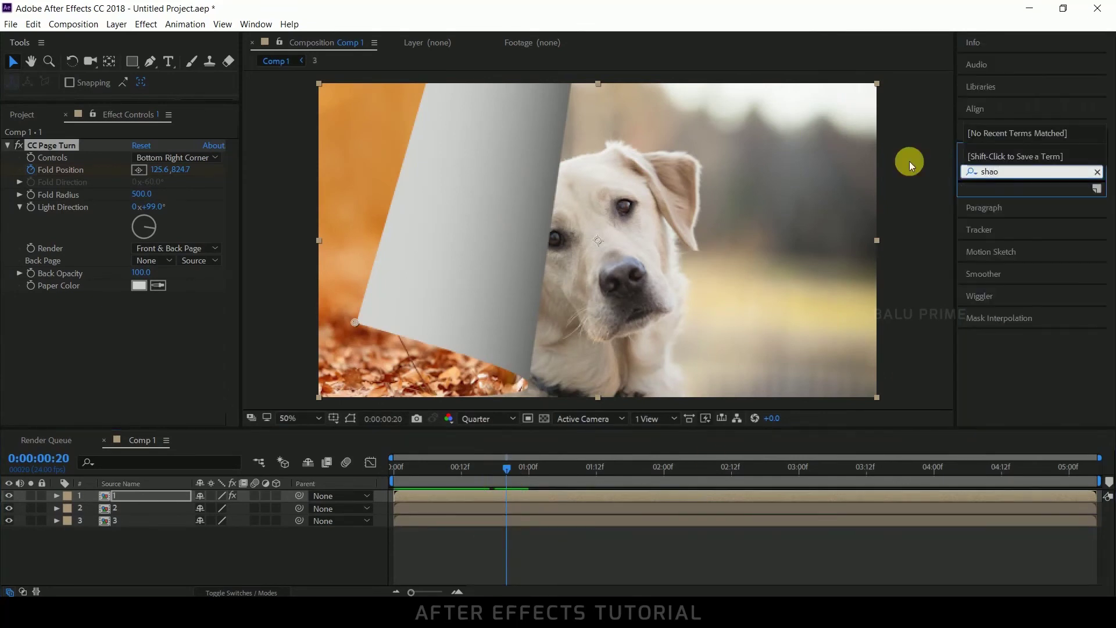
{"action": "key", "text": "BackSpace"}
{"action": "type", "text": "d"}
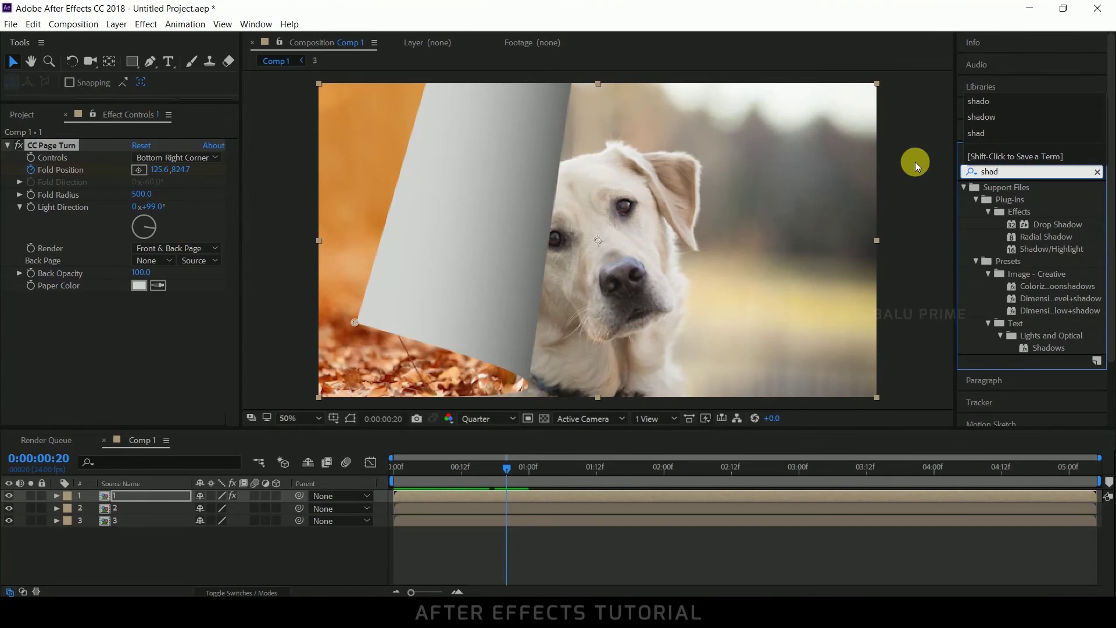
{"action": "left_click_drag", "start_coordinate": [1058, 225], "coordinate": [110, 370]}
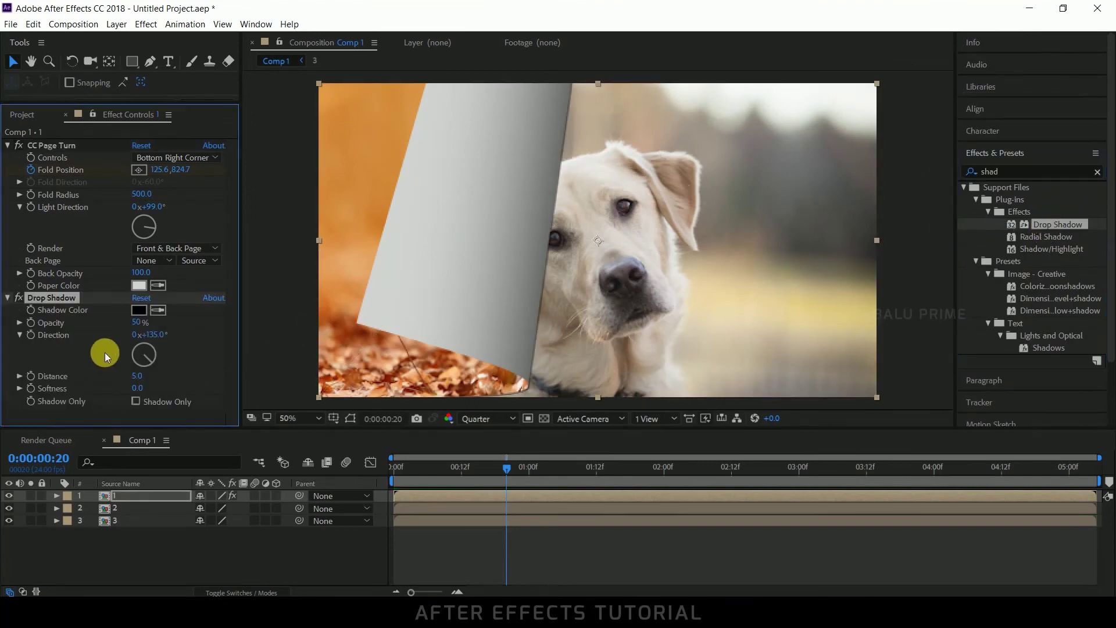
Set the Drop Shadow to 100% opacity, distance 75, softness 175, and preview the turn.
{"action": "left_click_drag", "start_coordinate": [142, 325], "coordinate": [294, 326]}
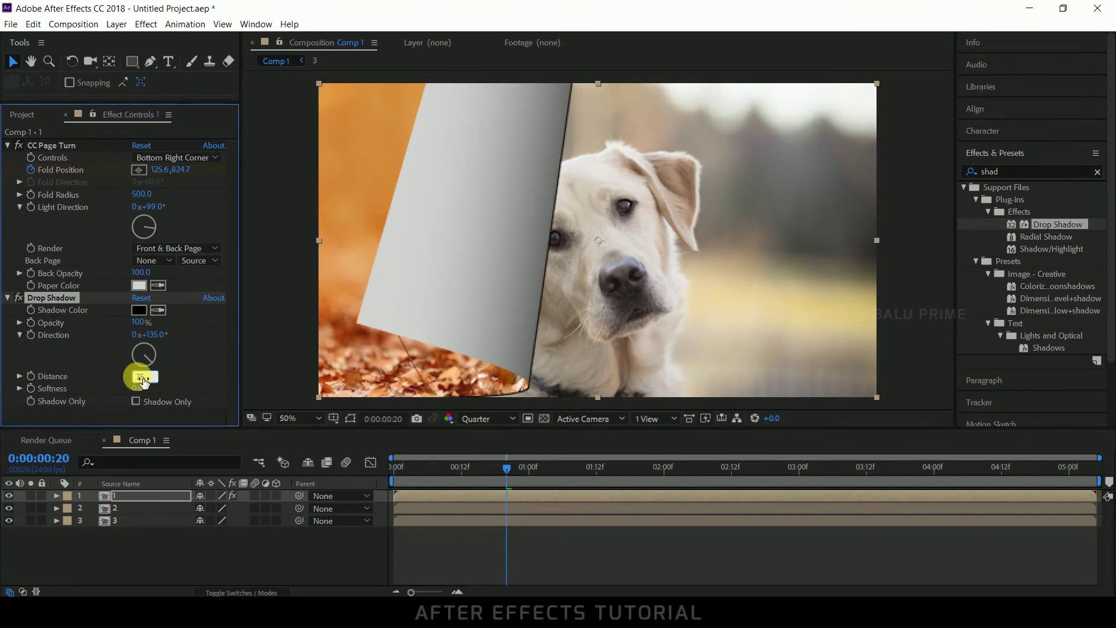
{"action": "key", "text": "Return"}
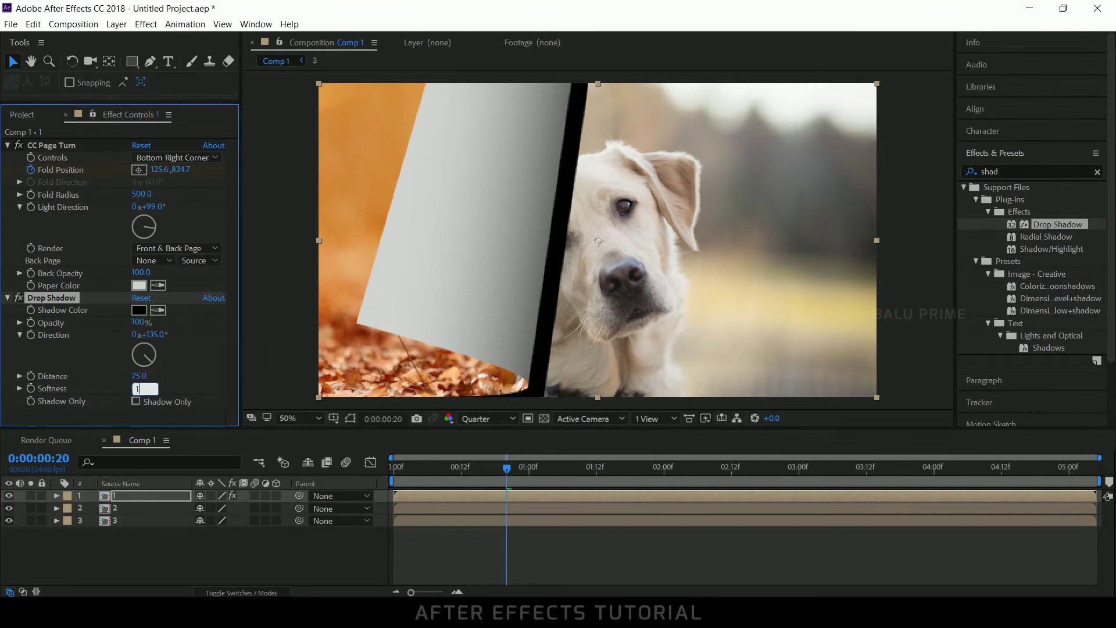
{"action": "type", "text": "175"}
{"action": "left_click", "coordinate": [140, 388]}
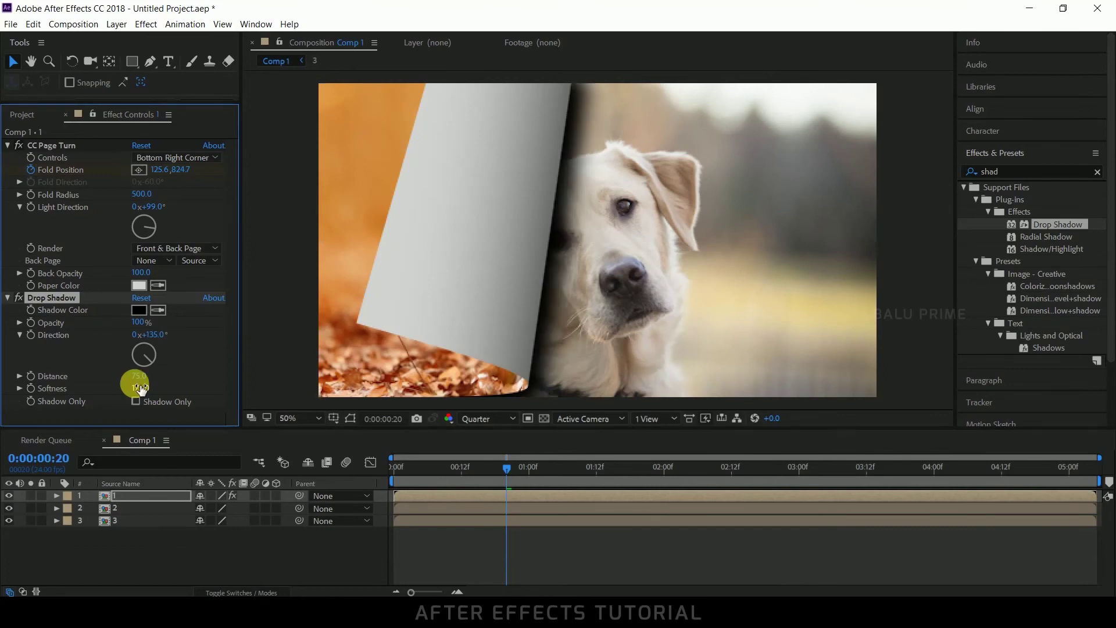
{"action": "key", "text": "space"}
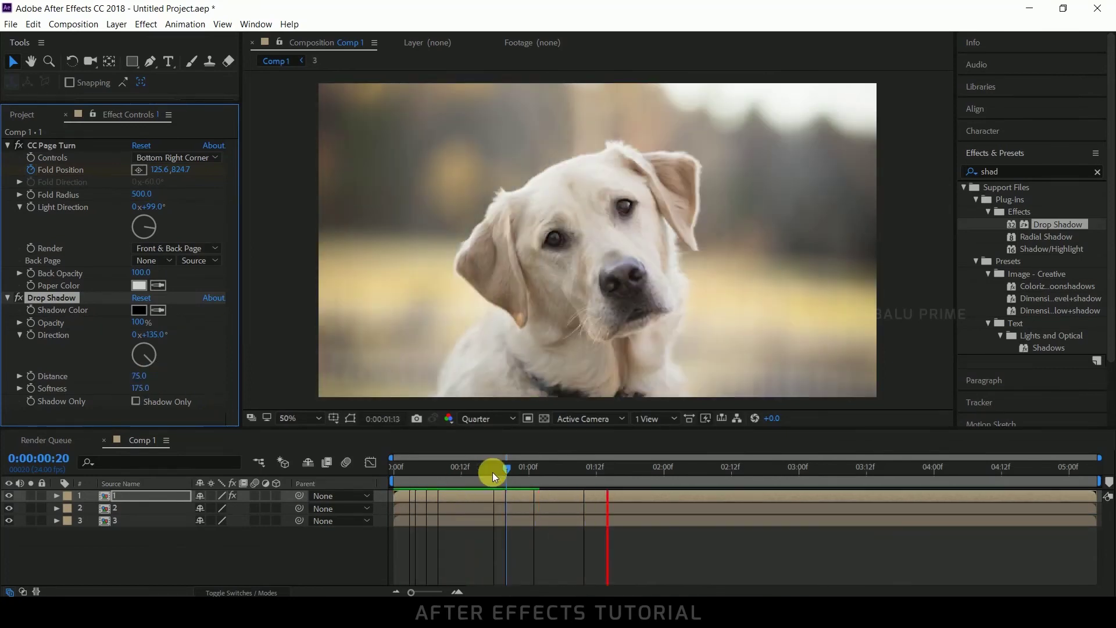
{"action": "left_click_drag", "start_coordinate": [493, 472], "coordinate": [568, 468]}
Search for 'page' and apply CC Page Turn to the second dog layer.
{"action": "left_click", "coordinate": [152, 511]}
{"action": "key", "text": "ctrl+f"}
{"action": "type", "text": "page"}
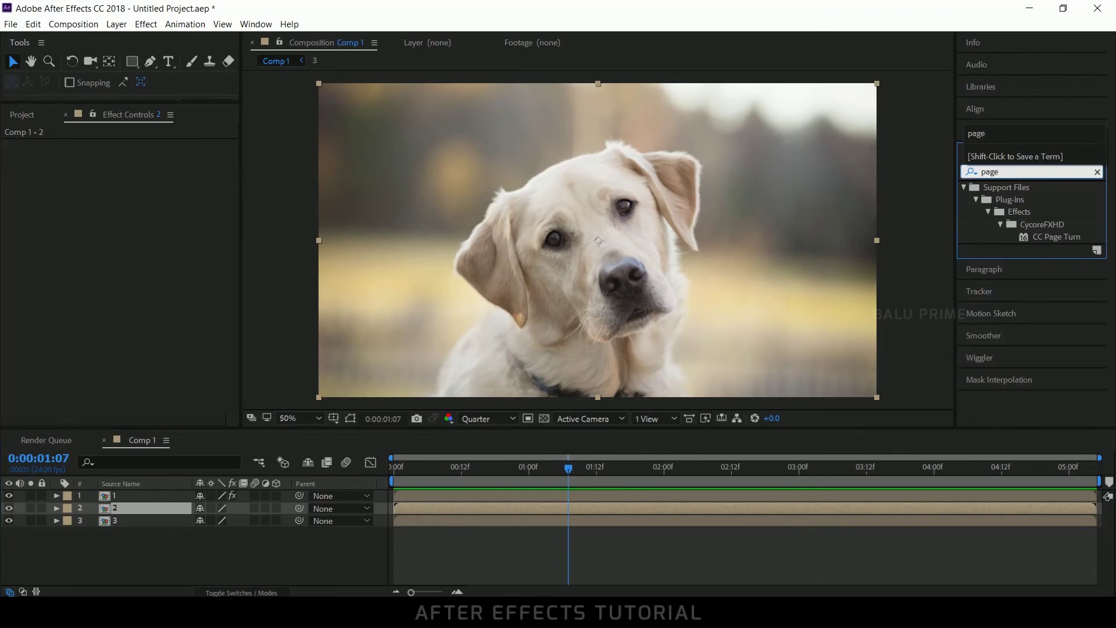
{"action": "left_click_drag", "start_coordinate": [1055, 236], "coordinate": [142, 508]}
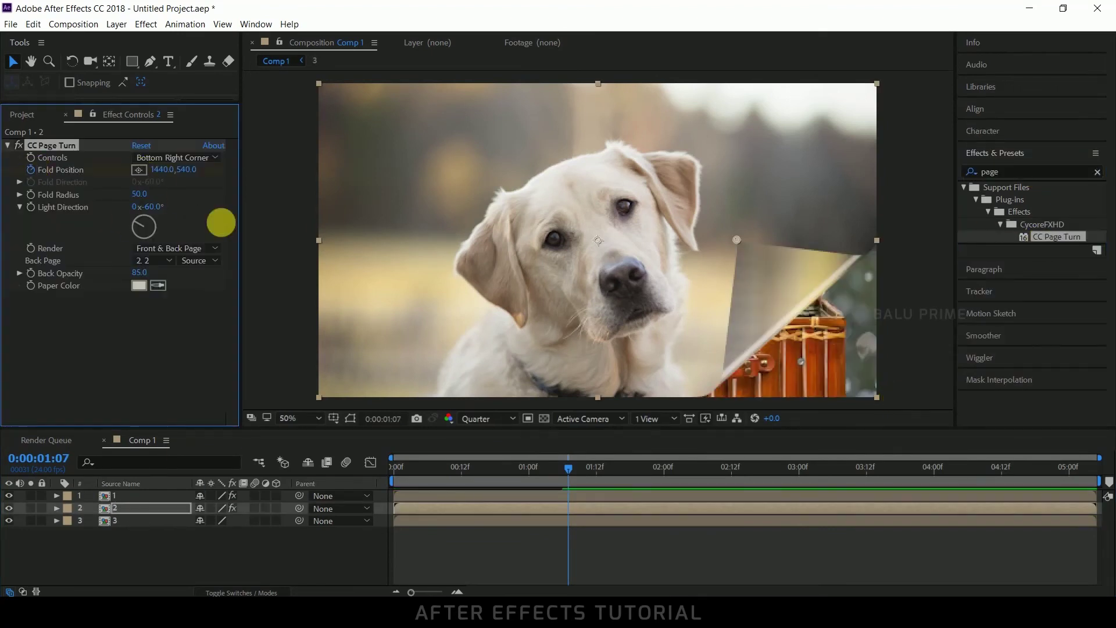
Keyframe layer 2's fold off the left edge by 1:21, set Fold Radius 500, and preview.
{"action": "left_click", "coordinate": [140, 173]}
{"action": "left_click", "coordinate": [645, 469]}
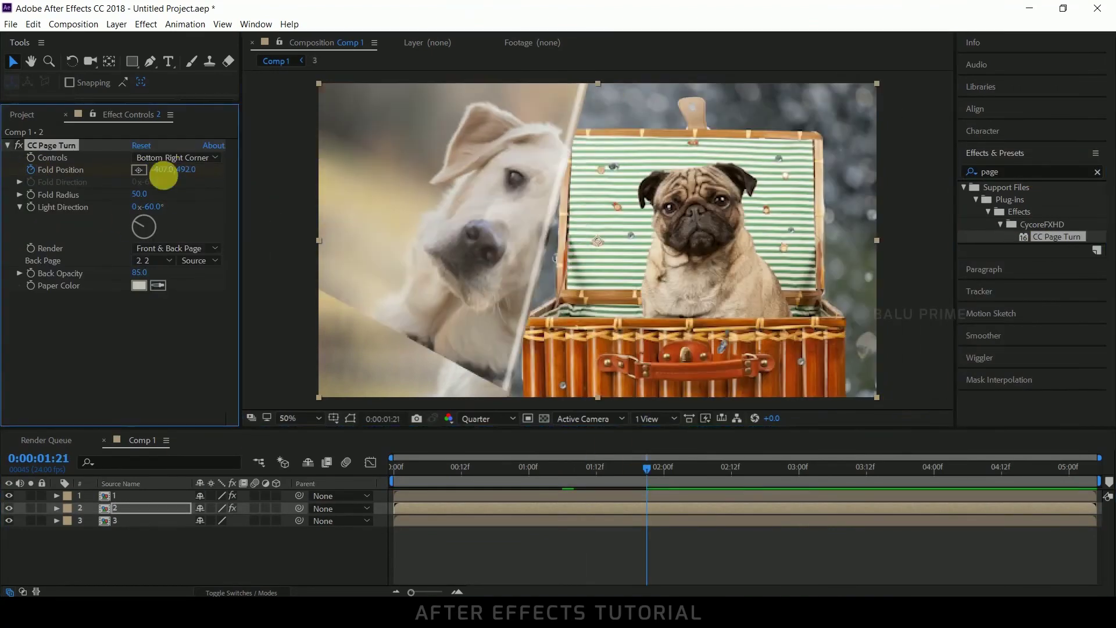
{"action": "left_click_drag", "start_coordinate": [164, 176], "coordinate": [14, 178]}
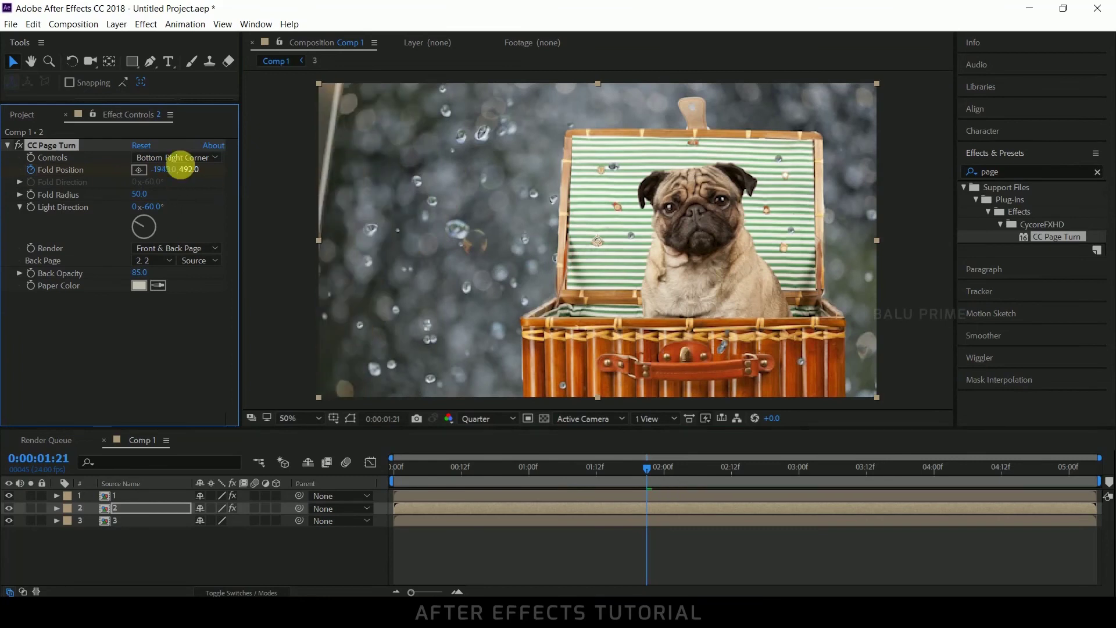
{"action": "left_click_drag", "start_coordinate": [649, 474], "coordinate": [591, 472]}
{"action": "type", "text": "50"}
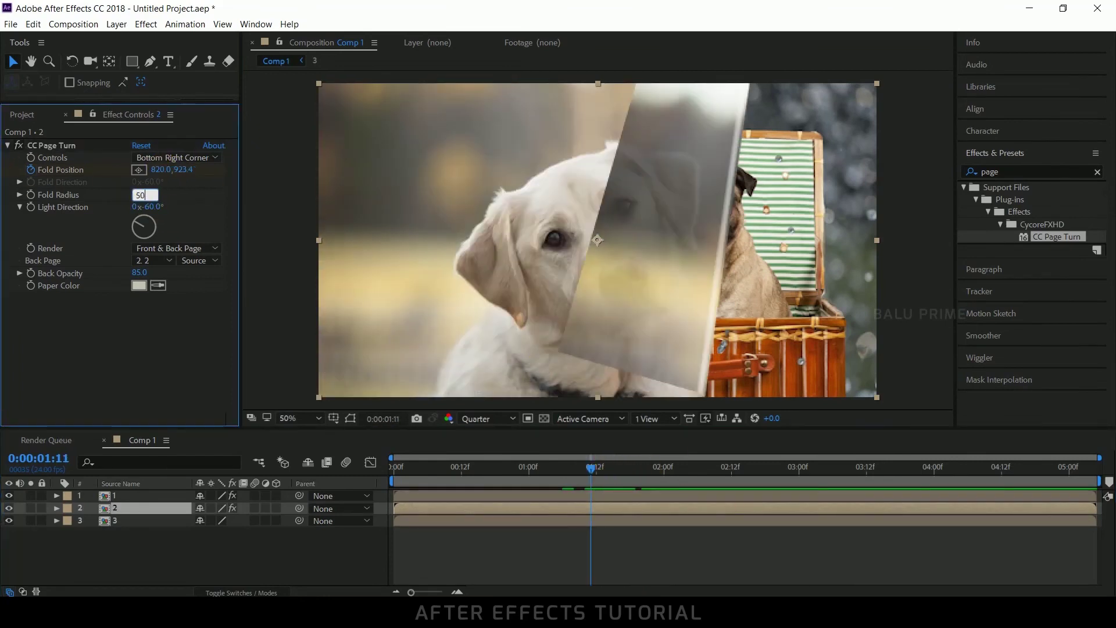
{"action": "type", "text": "0"}
{"action": "left_click", "coordinate": [164, 260]}
{"action": "mouse_move", "coordinate": [590, 472]}
{"action": "left_mouse_down"}
{"action": "mouse_move", "coordinate": [573, 473]}
{"action": "mouse_move", "coordinate": [603, 483]}
{"action": "mouse_move", "coordinate": [597, 472]}
{"action": "left_mouse_up"}
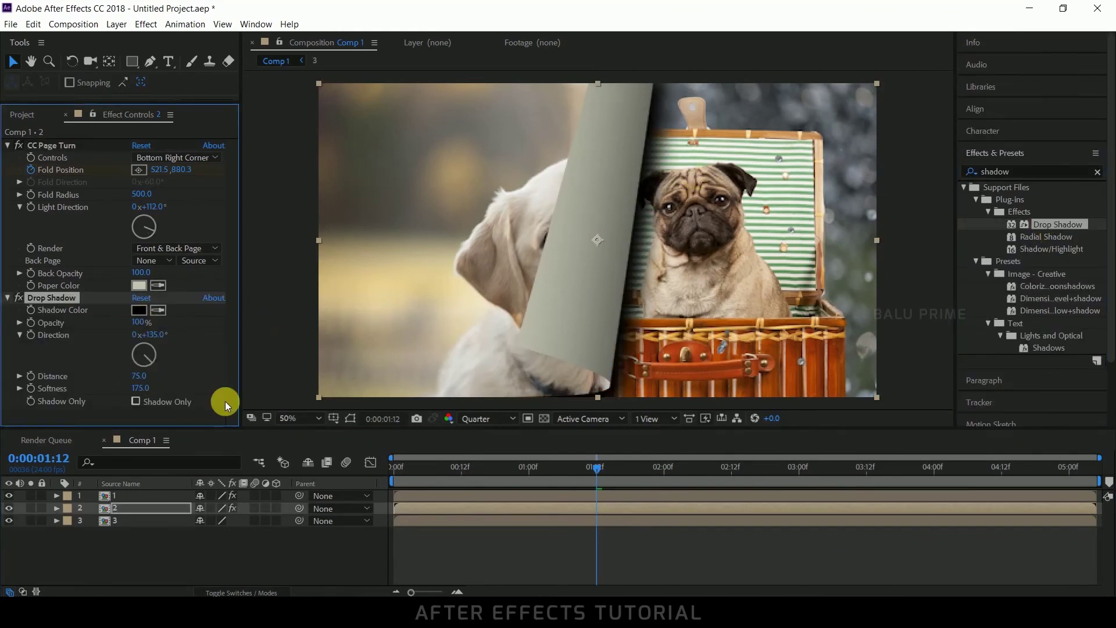
{"action": "key", "text": "space"}
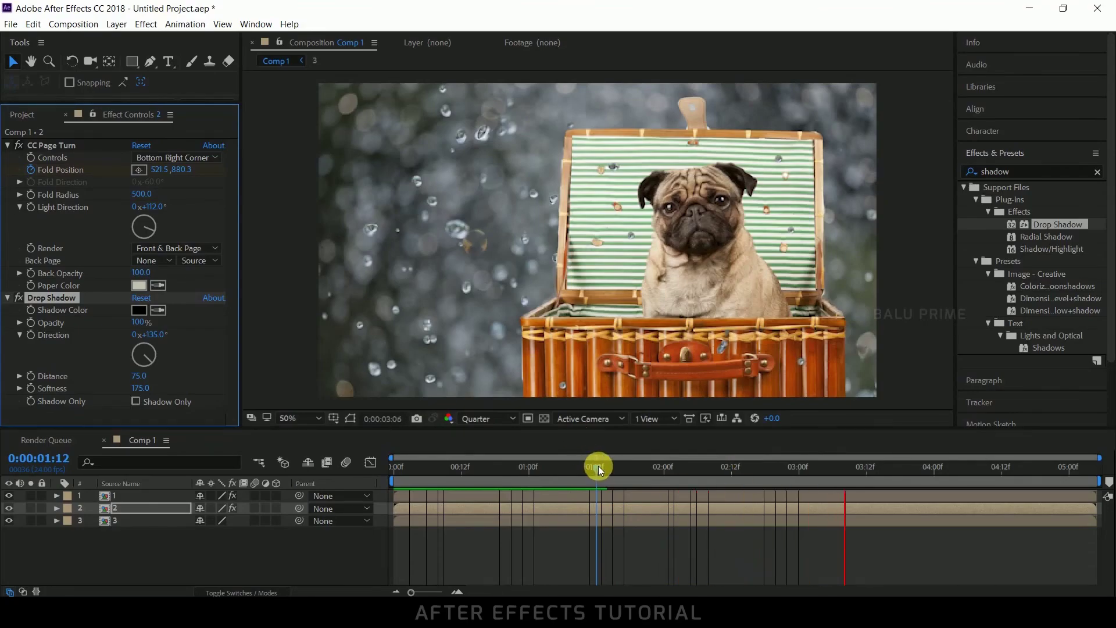